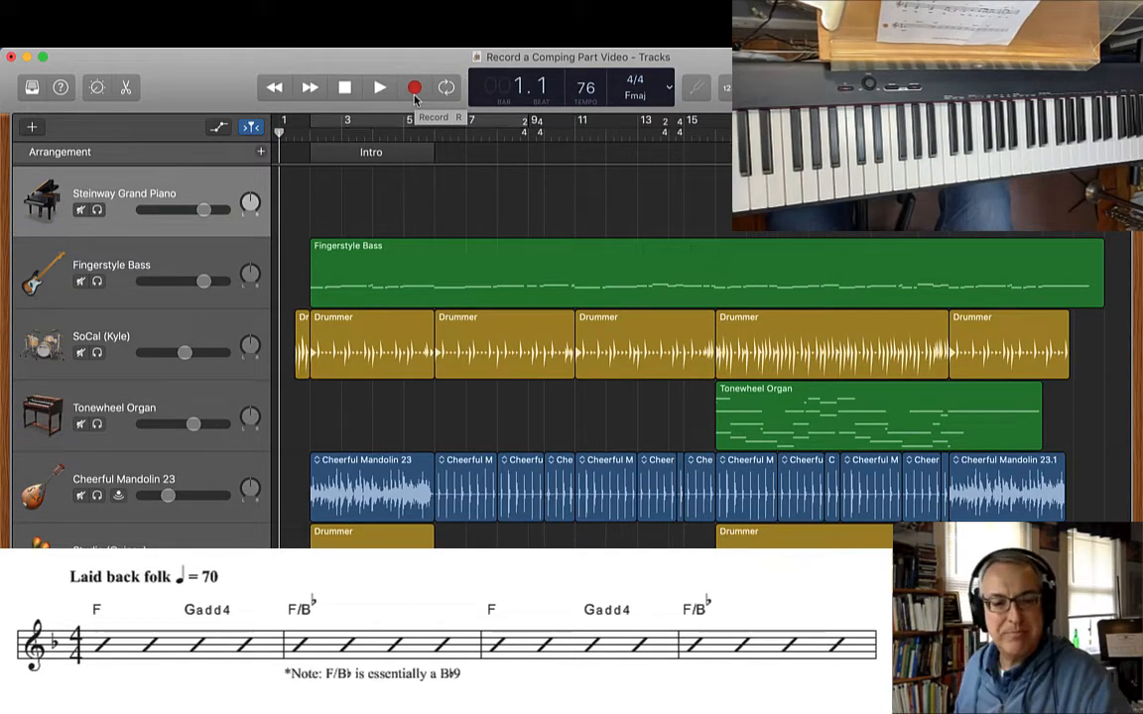
Step: Record a piano comping take on the Steinway Grand Piano track up to bar 18 and open its region in an enlarged Piano Roll
{"action": "left_click", "coordinate": [415, 89]}
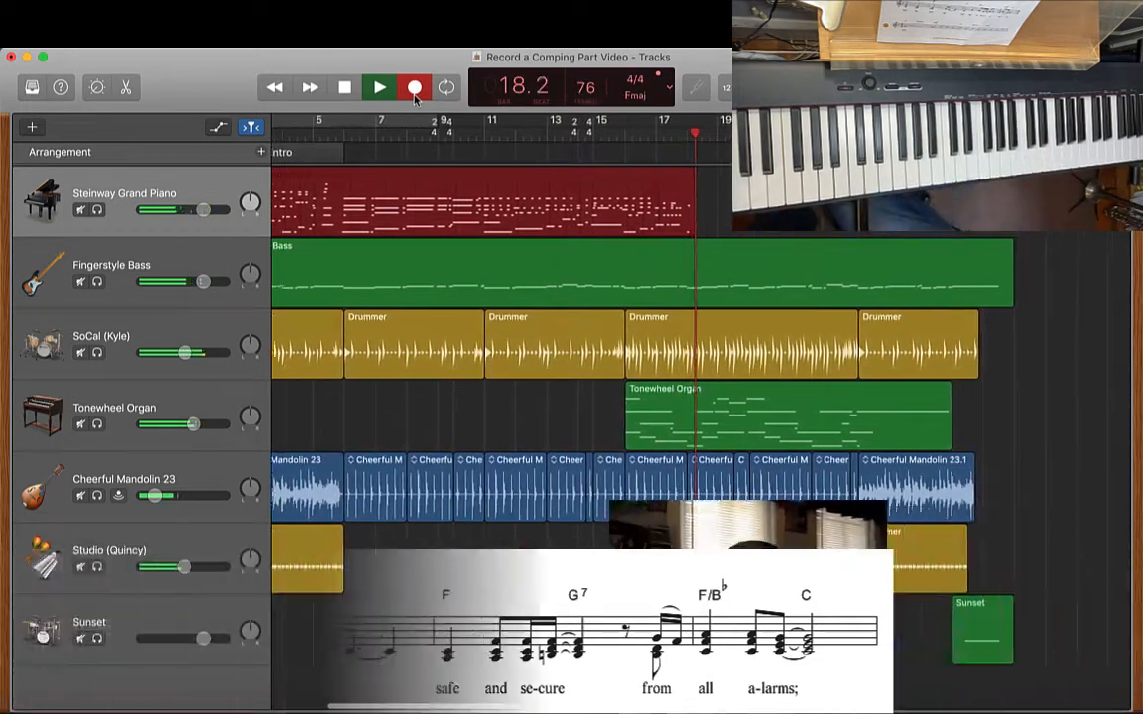
{"action": "key", "text": "space"}
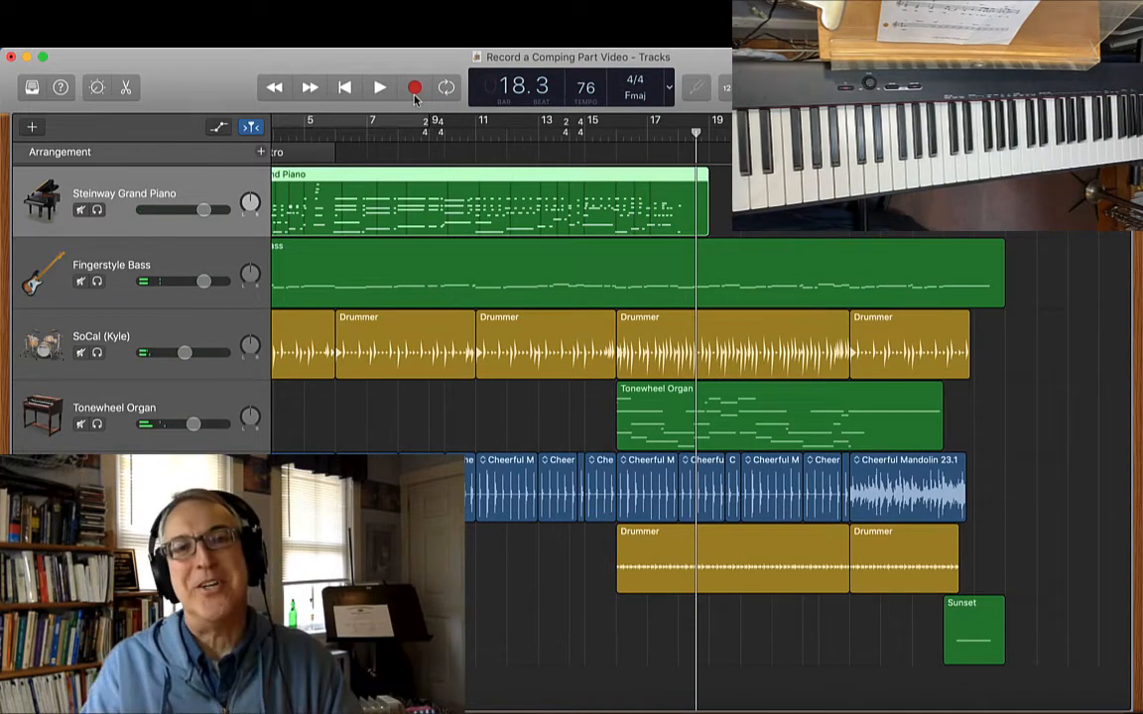
{"action": "double_click", "coordinate": [437, 213]}
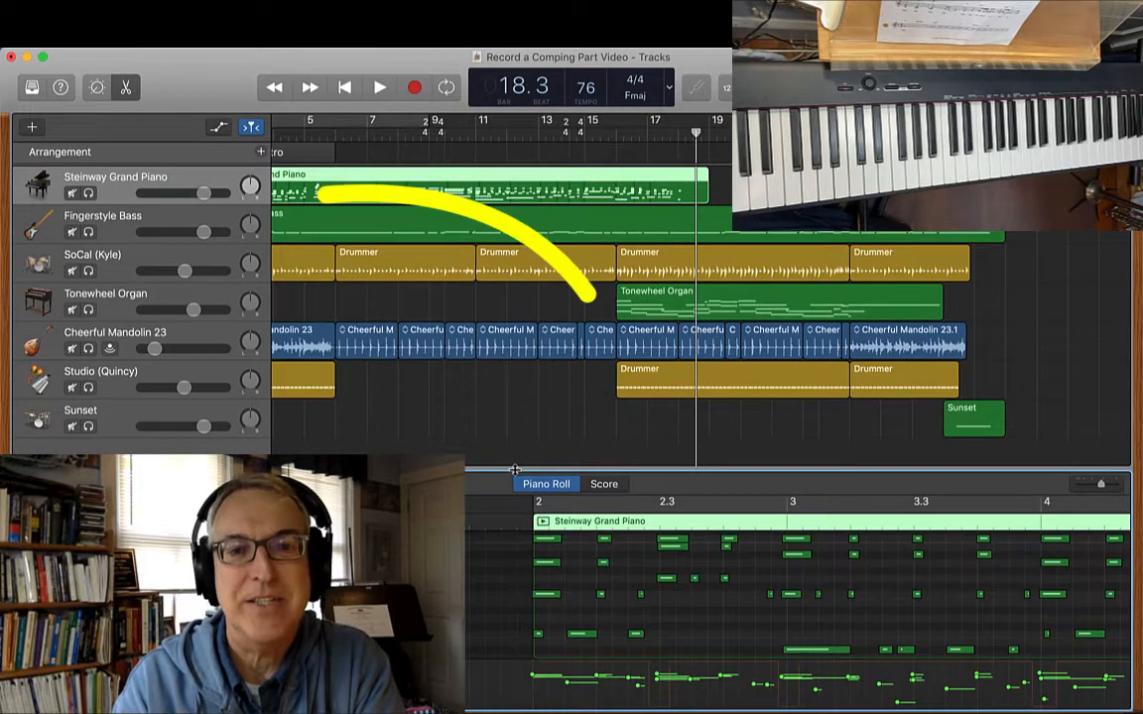
{"action": "left_click_drag", "start_coordinate": [514, 471], "coordinate": [514, 396]}
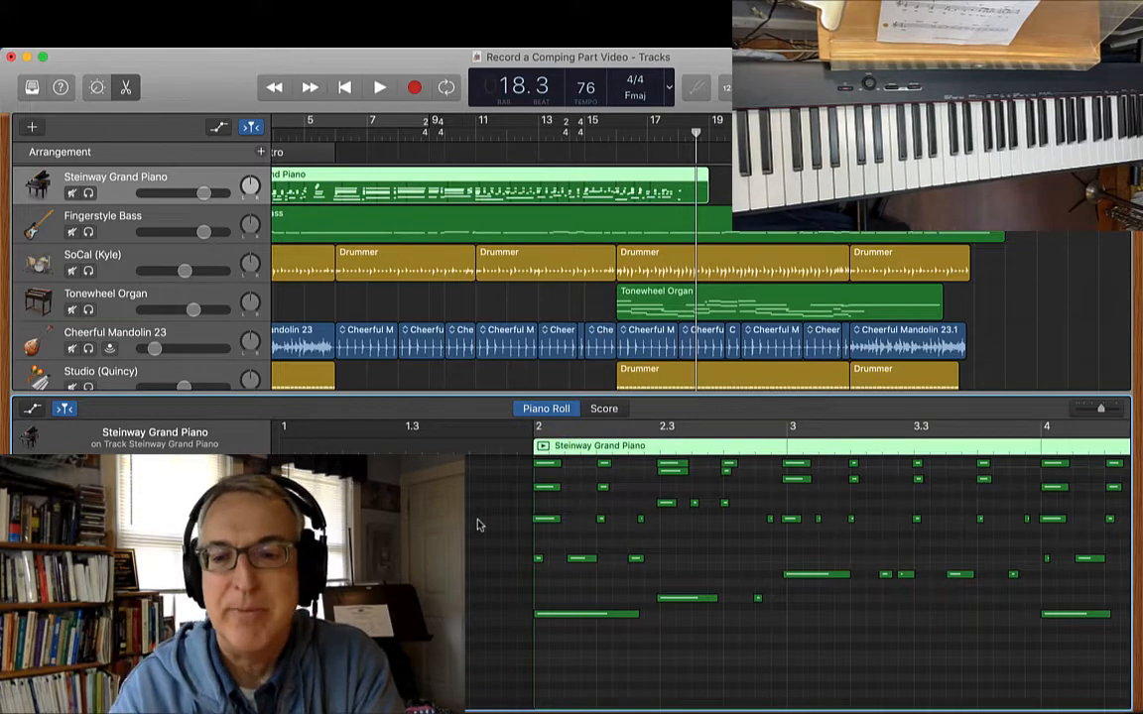
Step: Play the song from the start and lower the Steinway Grand Piano track's volume slightly
{"action": "key", "text": "Return"}
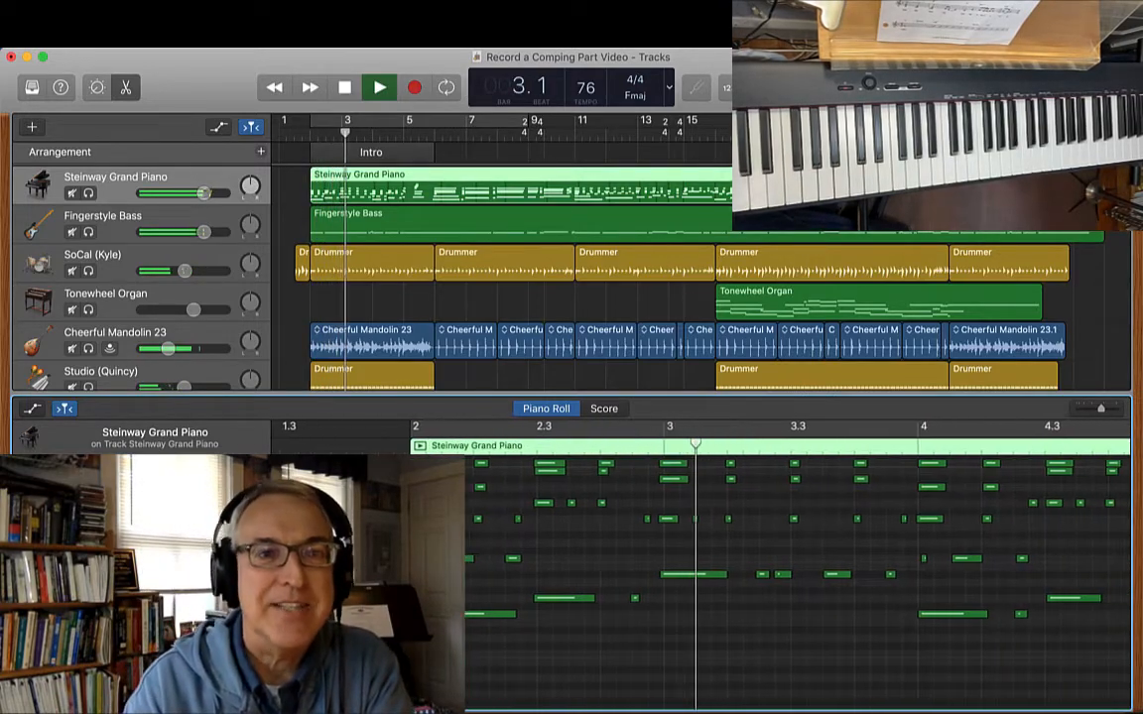
{"action": "left_click_drag", "start_coordinate": [204, 193], "coordinate": [185, 193]}
{"action": "key", "text": "space"}
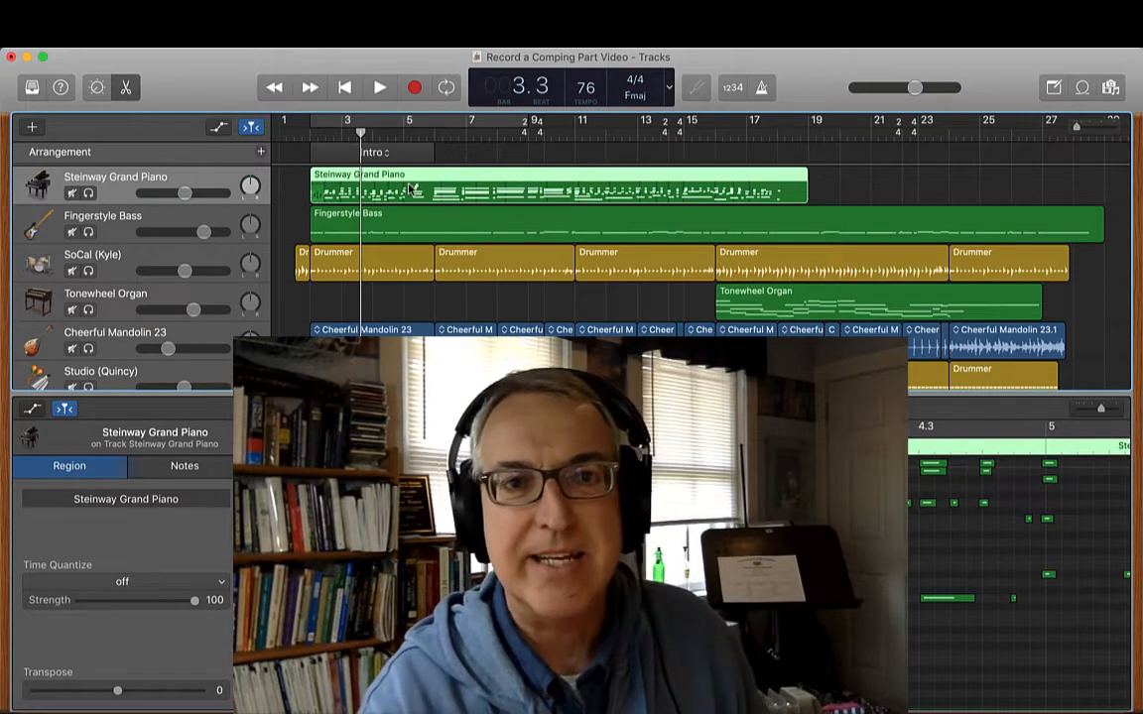
Step: Replace the piano take with a new recording of sustained chords from the start to bar 11
{"action": "key", "text": "Delete"}
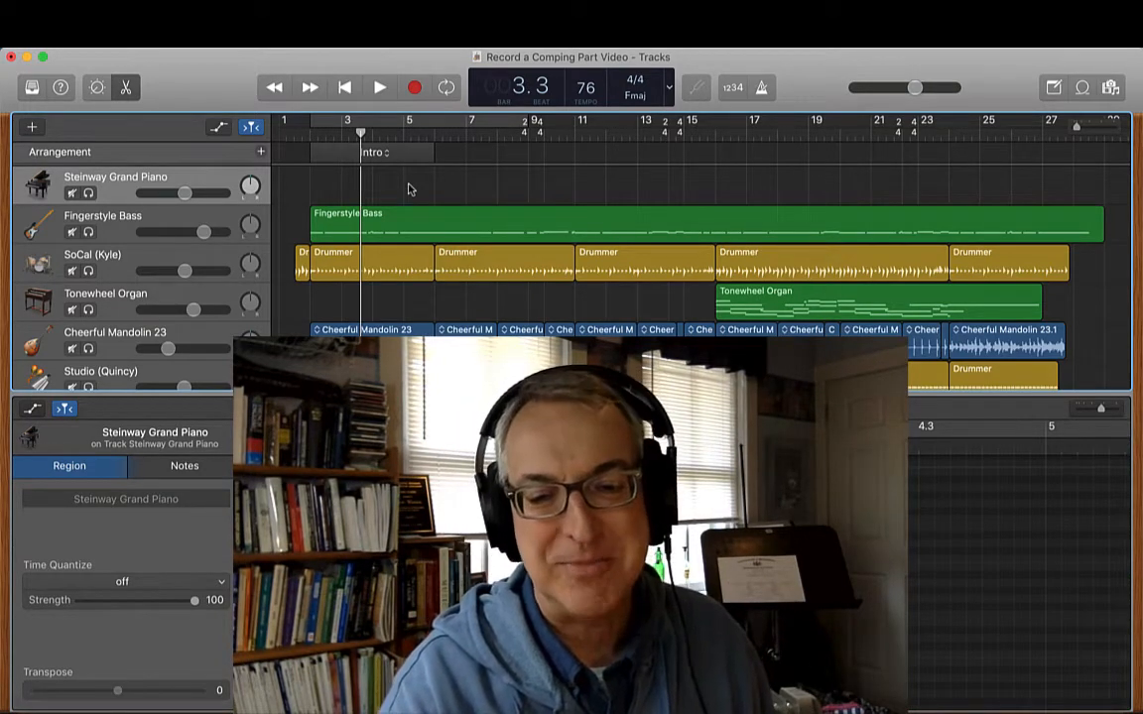
{"action": "key", "text": "Return"}
{"action": "key", "text": "r"}
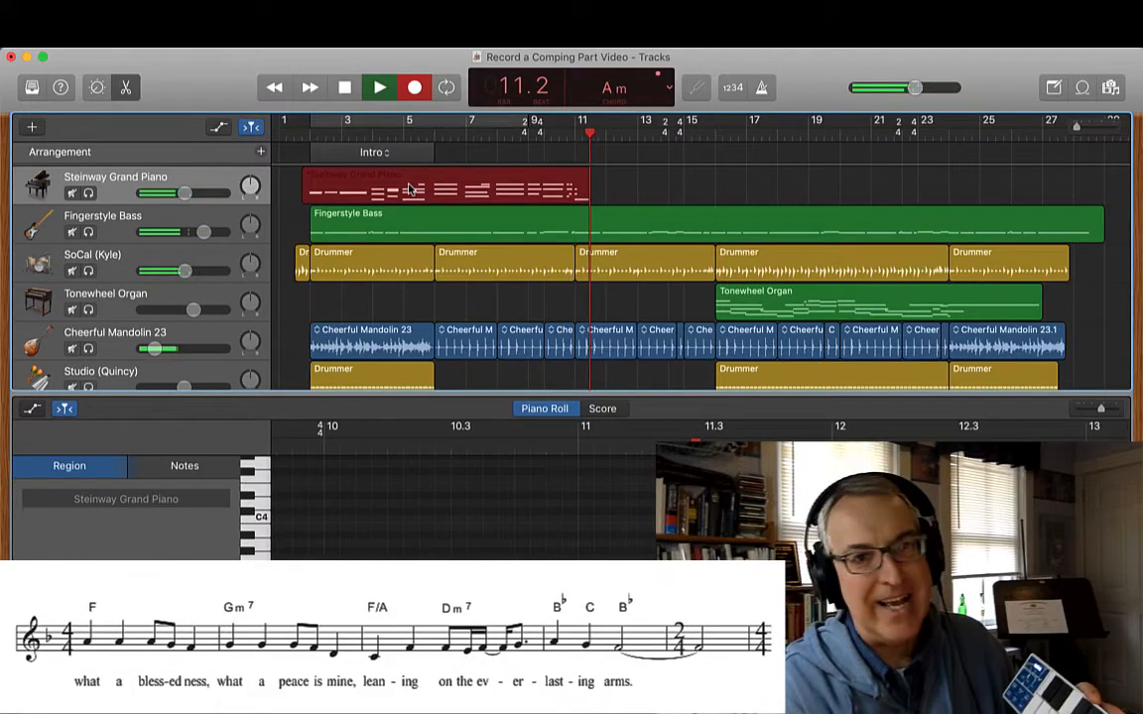
{"action": "key", "text": "space"}
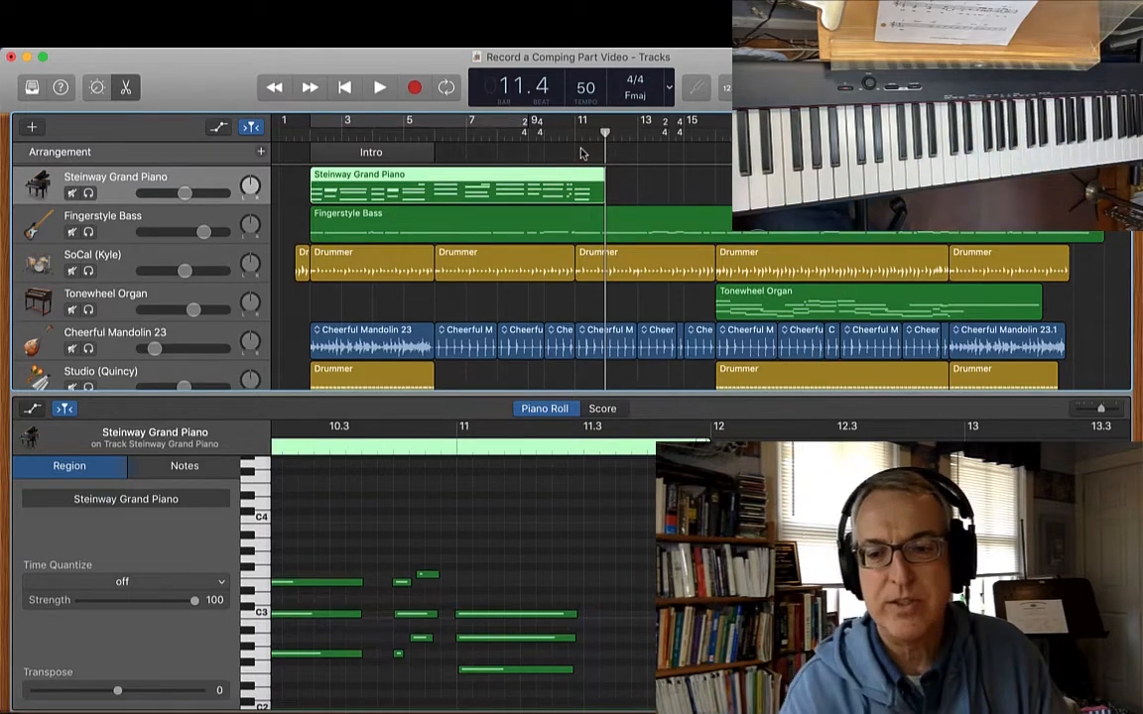
Step: Close the editor and replace the piano take with a new comping recording from the start to bar 5
{"action": "key", "text": "e"}
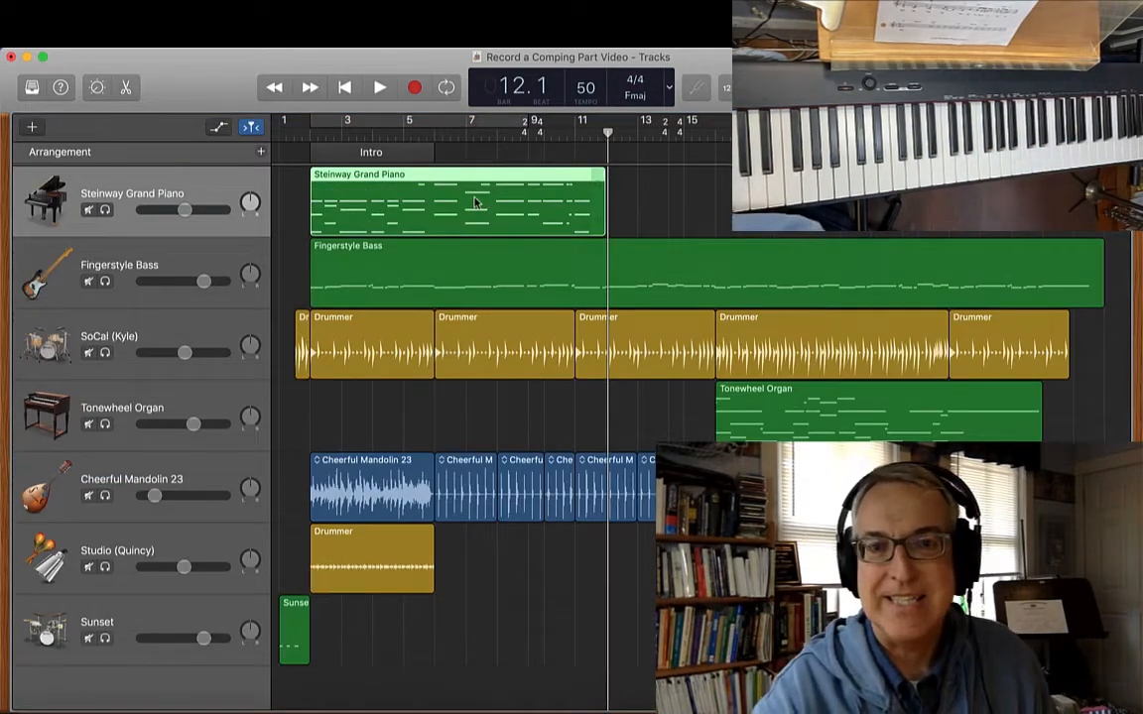
{"action": "key", "text": "Delete"}
{"action": "key", "text": "Return"}
{"action": "key", "text": "space"}
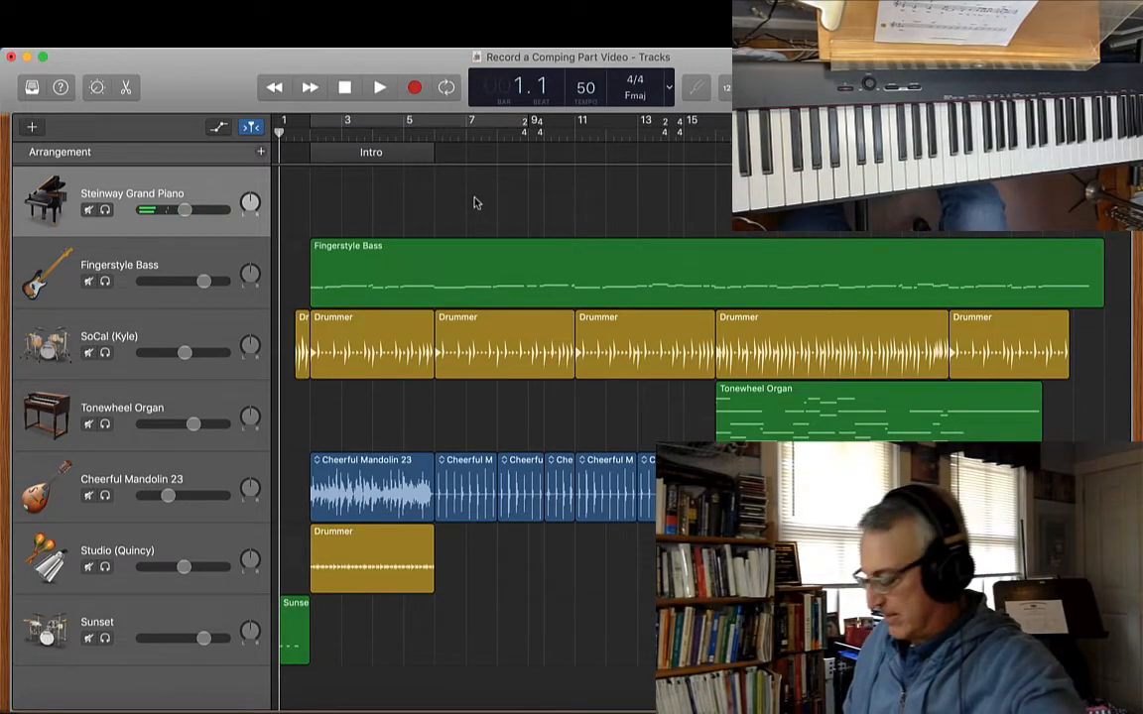
{"action": "key", "text": "r"}
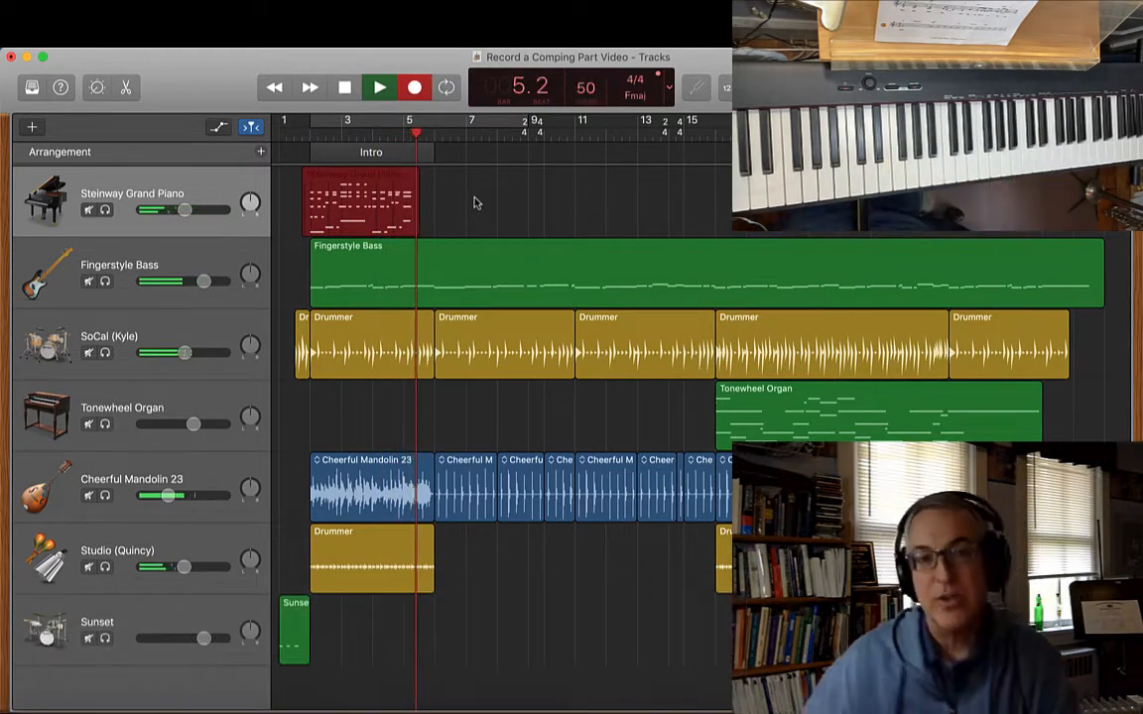
{"action": "key", "text": "space"}
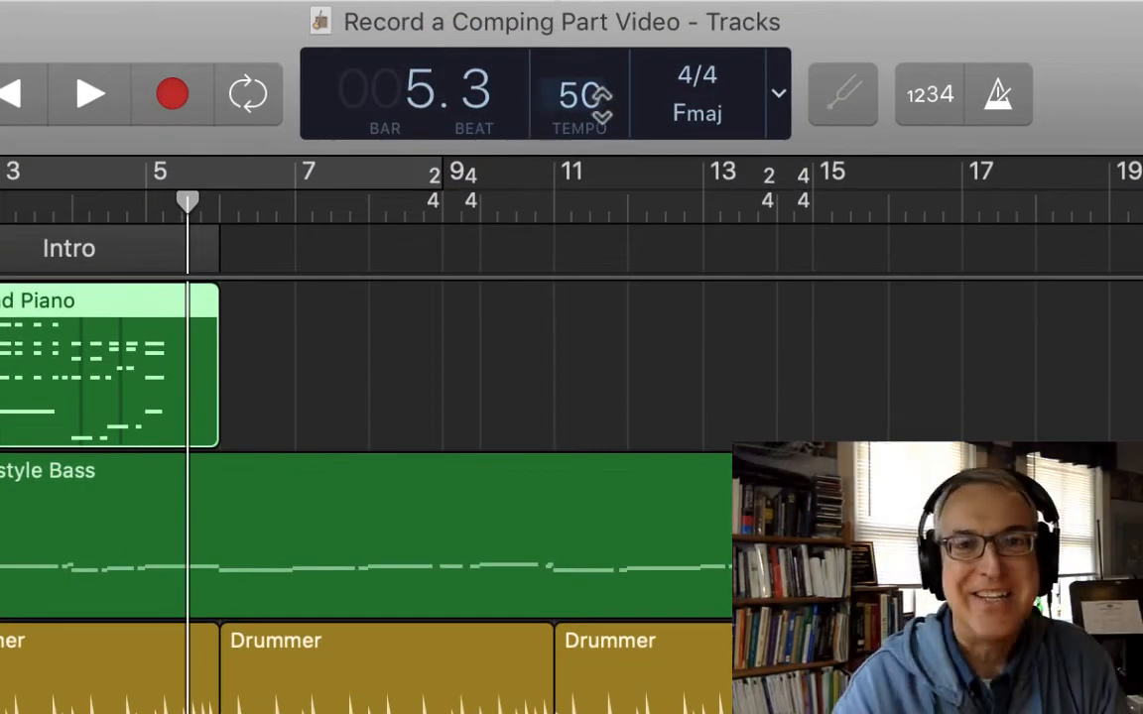
Step: Set the project tempo to 76 and play the recorded piano intro from the start
{"action": "left_click_drag", "start_coordinate": [600, 96], "coordinate": [600, 72]}
{"action": "key", "text": "Return"}
{"action": "key", "text": "space"}
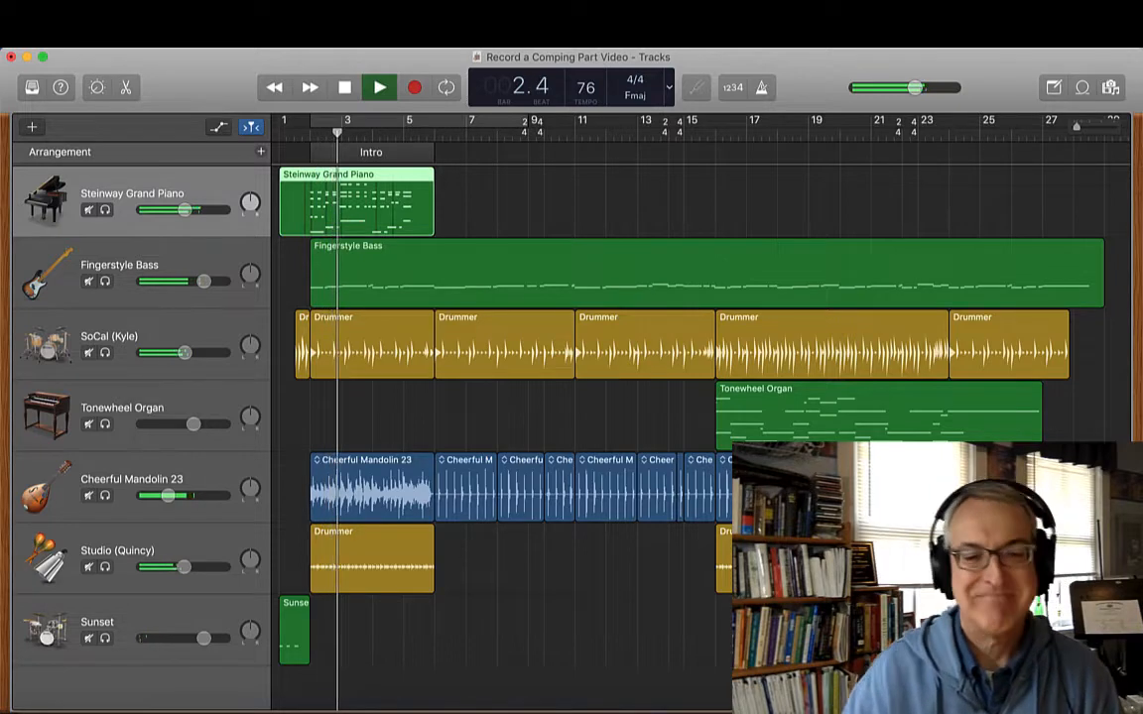
{"action": "key", "text": "space"}
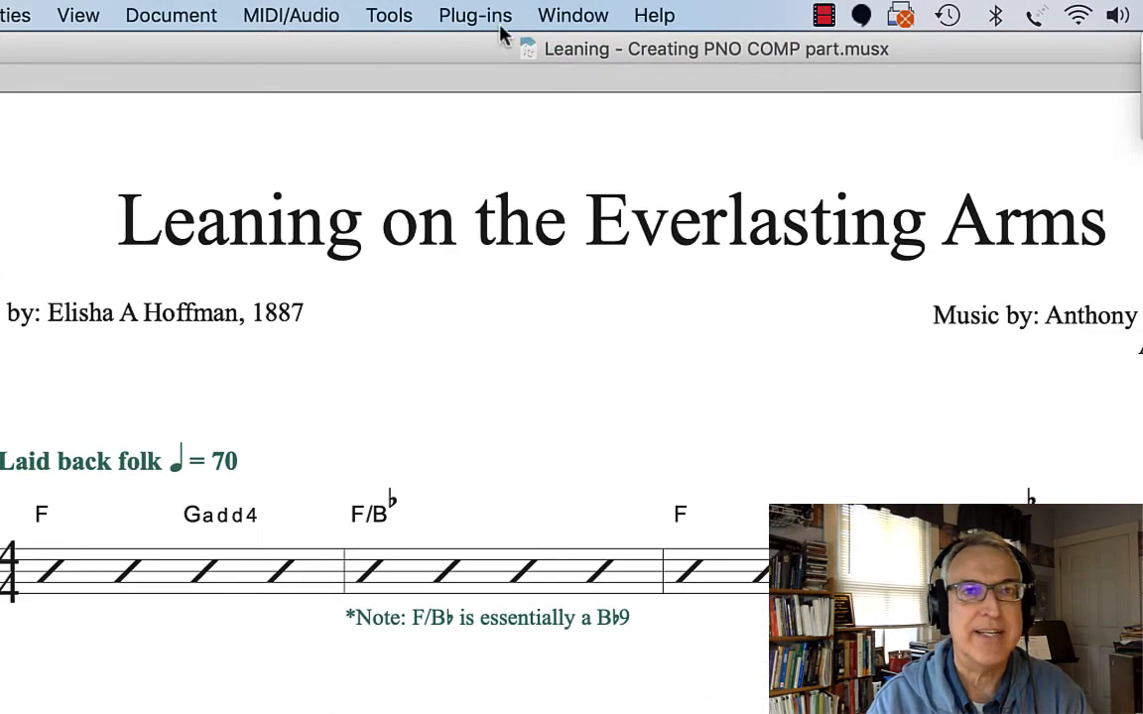
Step: Switch to Finale and add a Piano from the Keyboards instruments to the score using the ScoreManager
{"action": "left_click", "coordinate": [506, 11]}
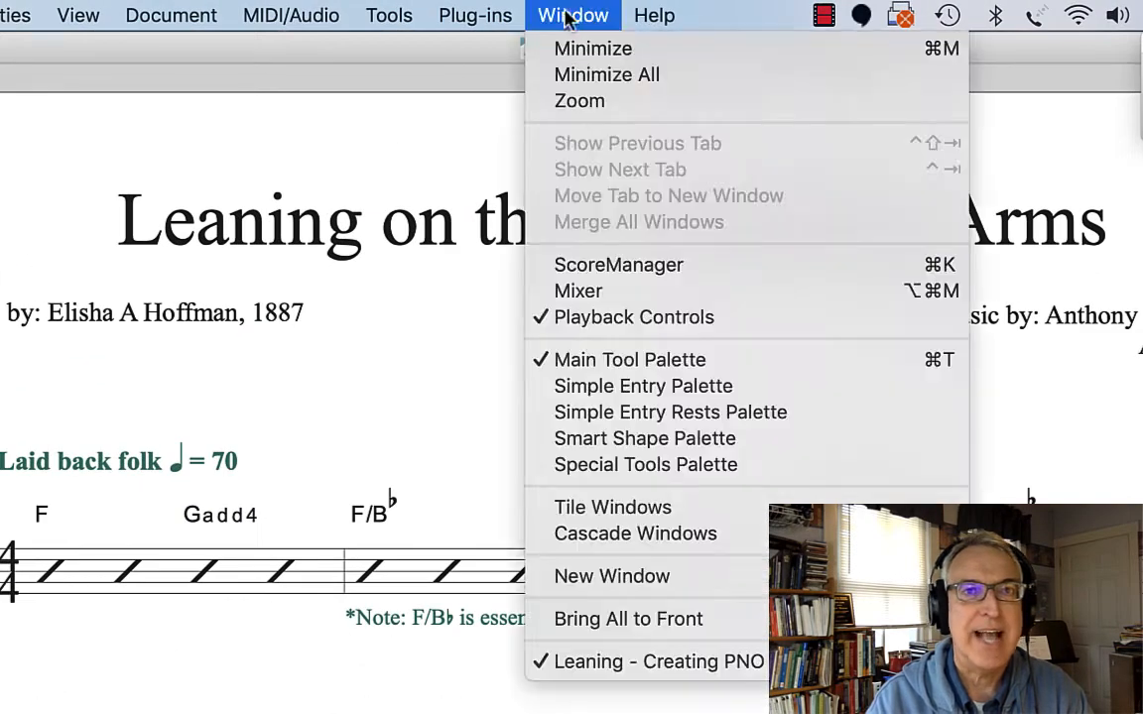
{"action": "left_click", "coordinate": [599, 268]}
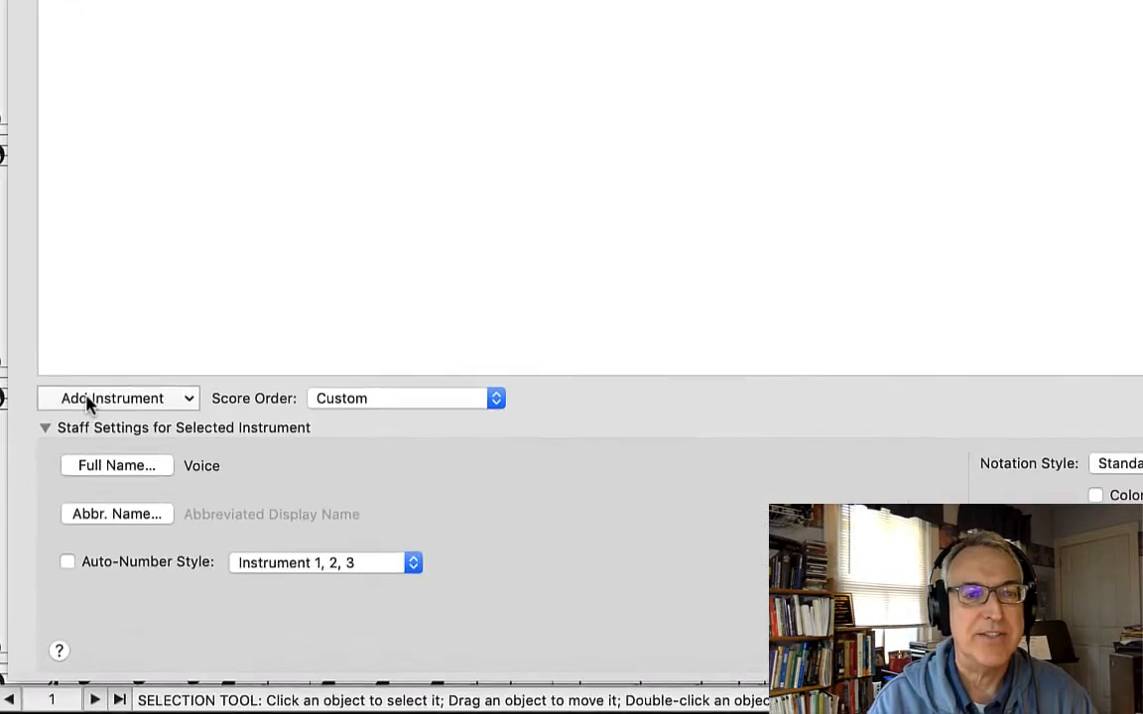
{"action": "left_click", "coordinate": [207, 486]}
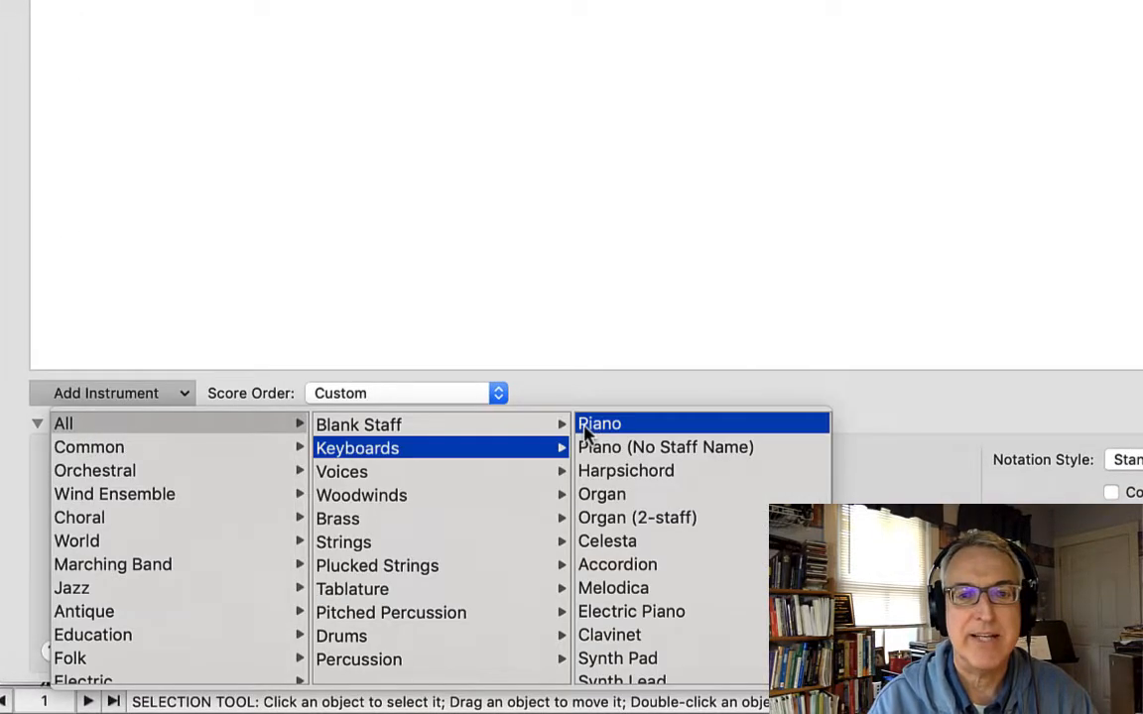
{"action": "left_click", "coordinate": [595, 426]}
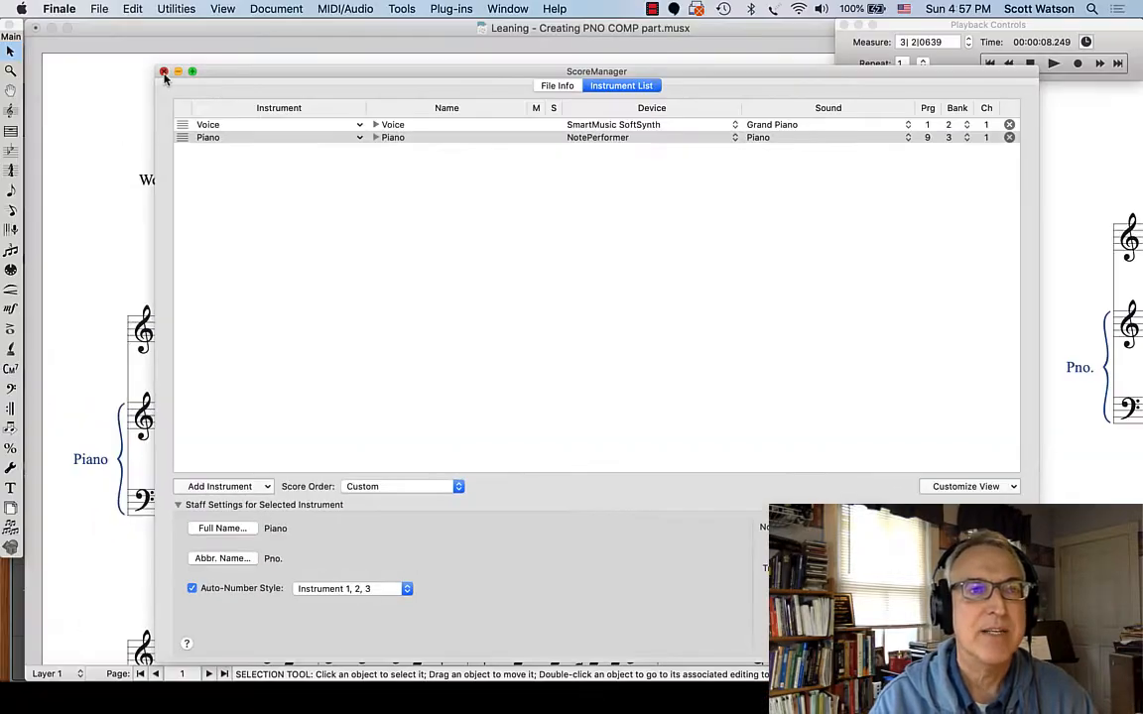
{"action": "left_click", "coordinate": [163, 72]}
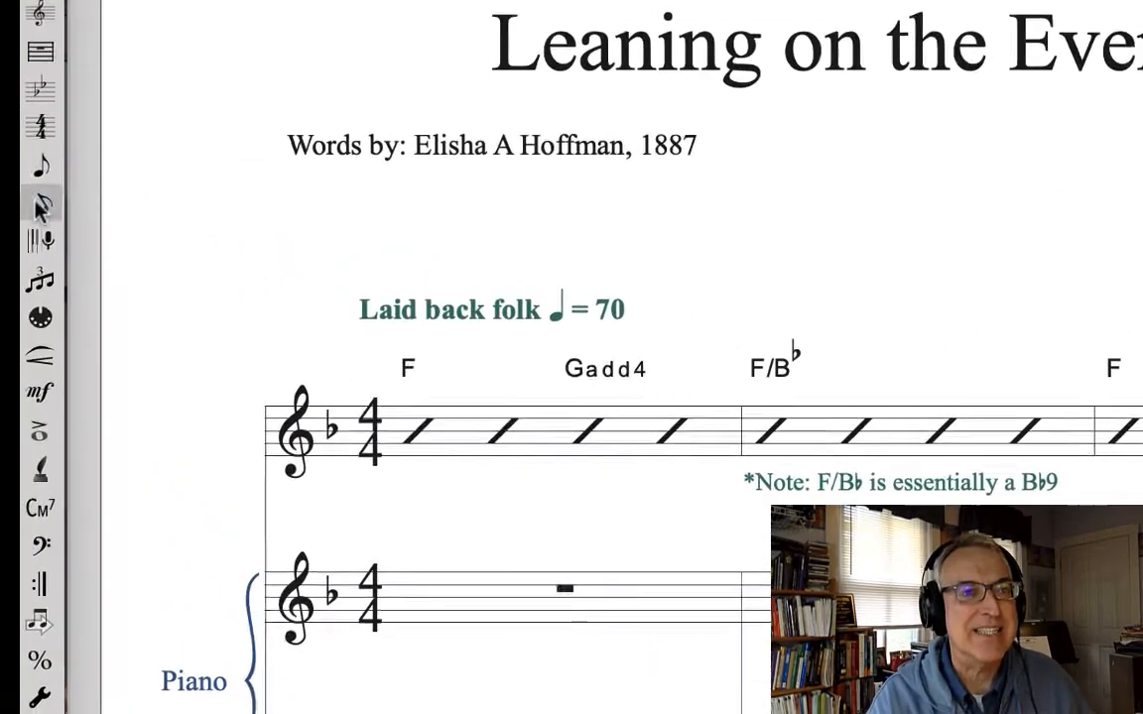
Step: Enter the intro's piano chords in the treble staff with Speedy Entry: half notes in measures 1 and 3, whole notes in measures 2 and 4
{"action": "left_click", "coordinate": [10, 190]}
{"action": "left_click", "coordinate": [228, 283]}
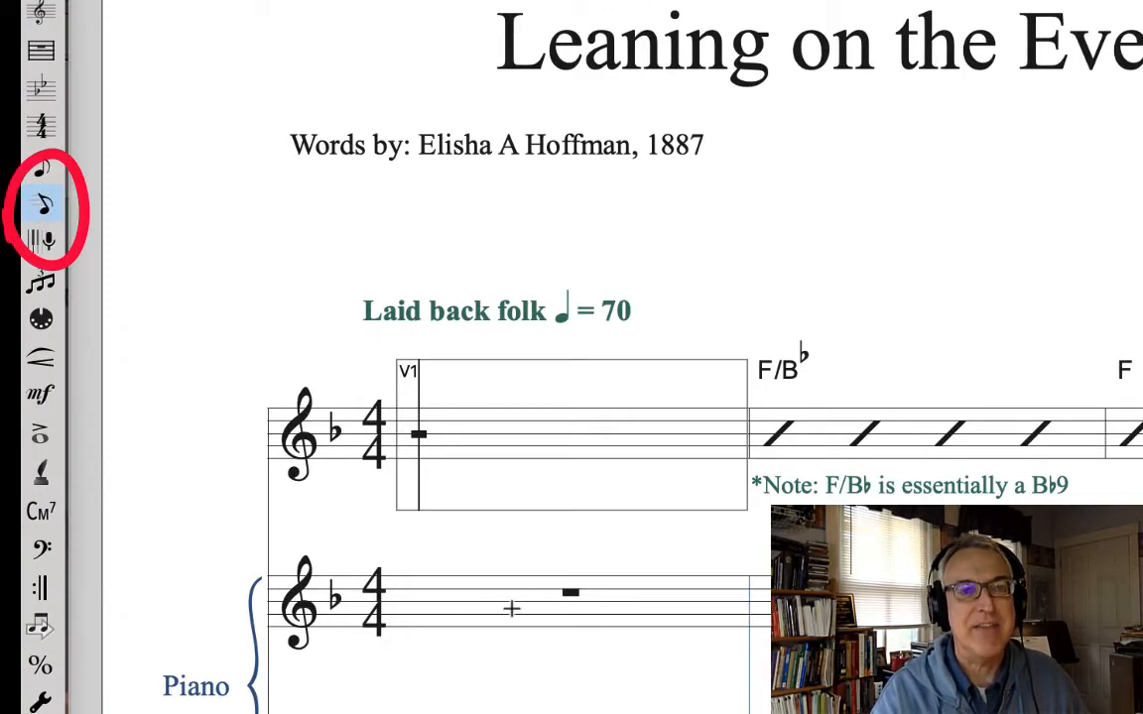
{"action": "left_click", "coordinate": [512, 609]}
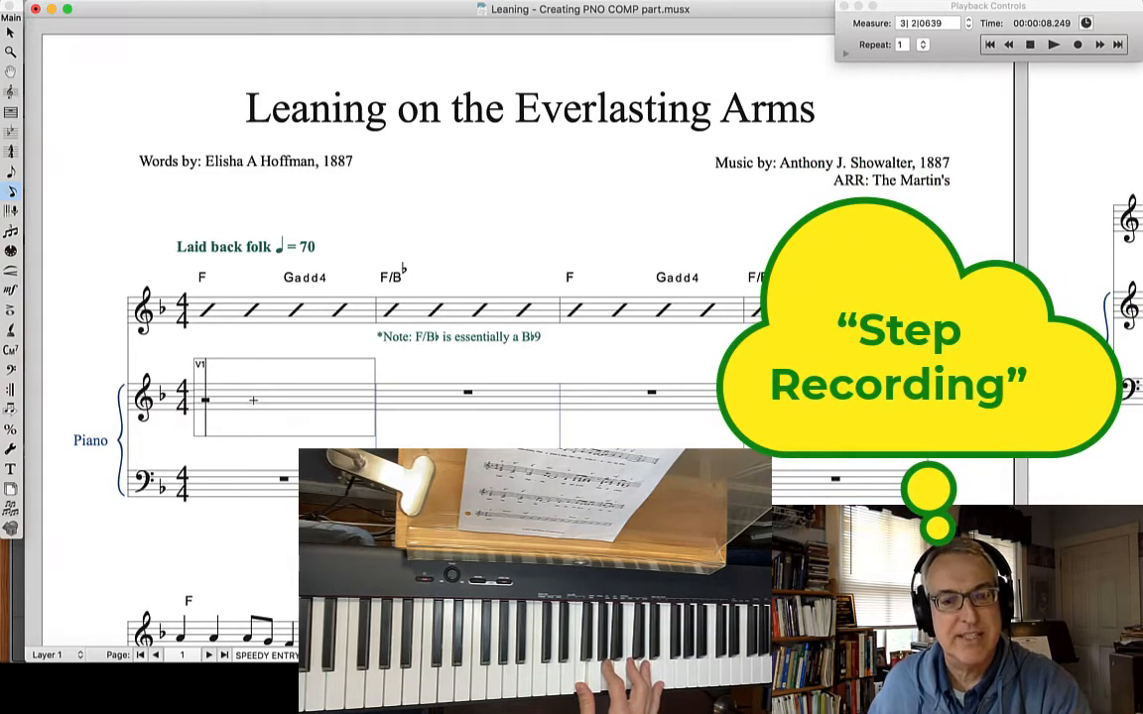
{"action": "key", "text": "6"}
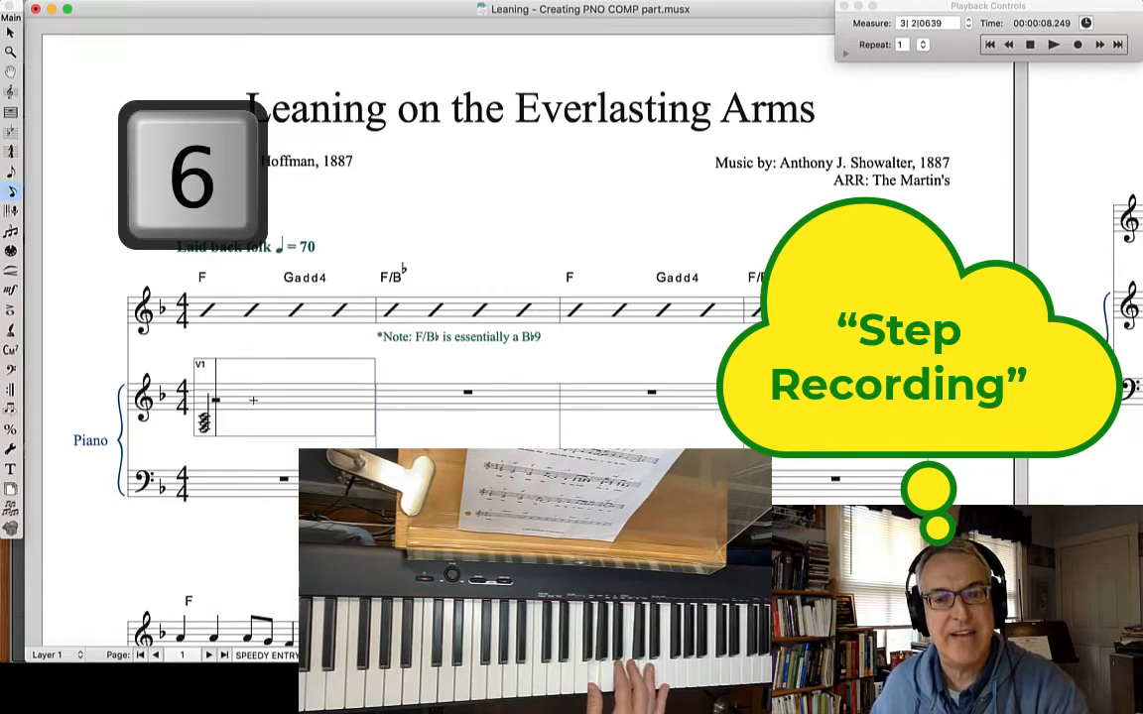
{"action": "key", "text": "6"}
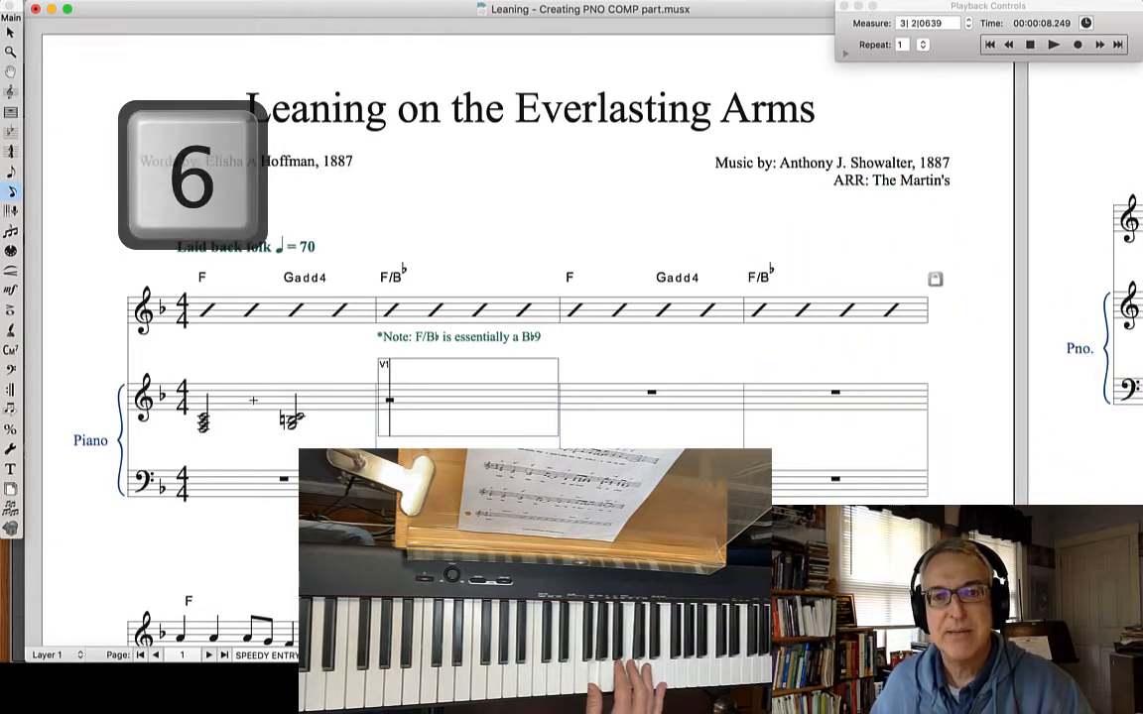
{"action": "key", "text": "7"}
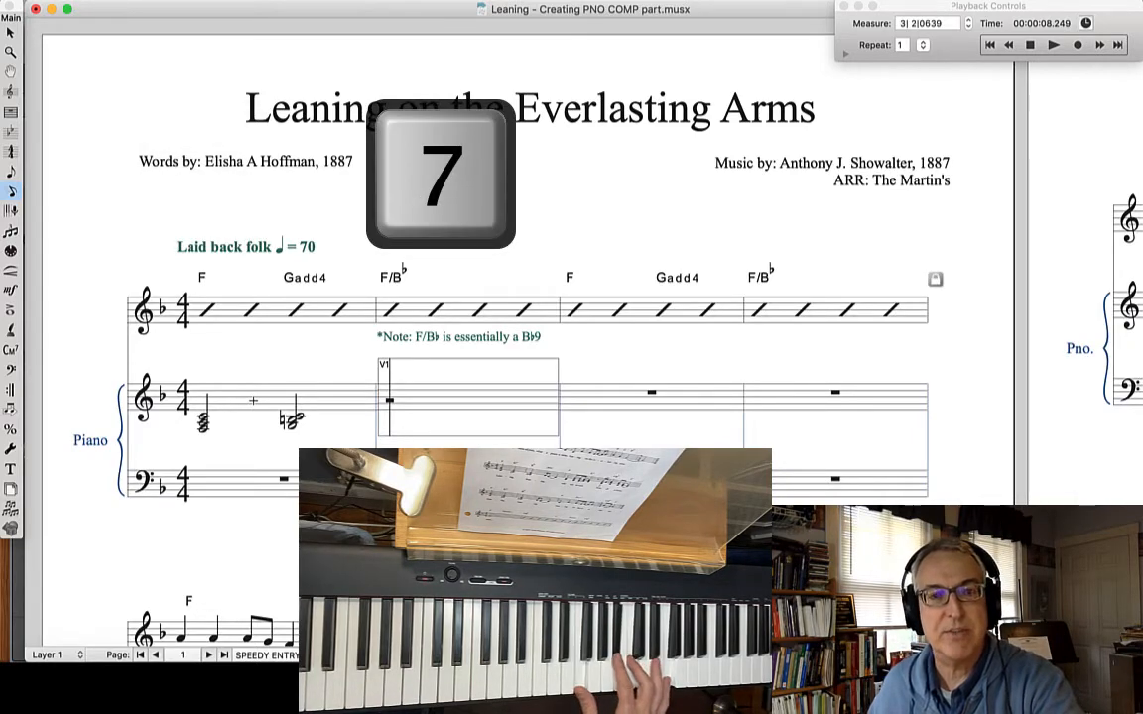
{"action": "key", "text": "6"}
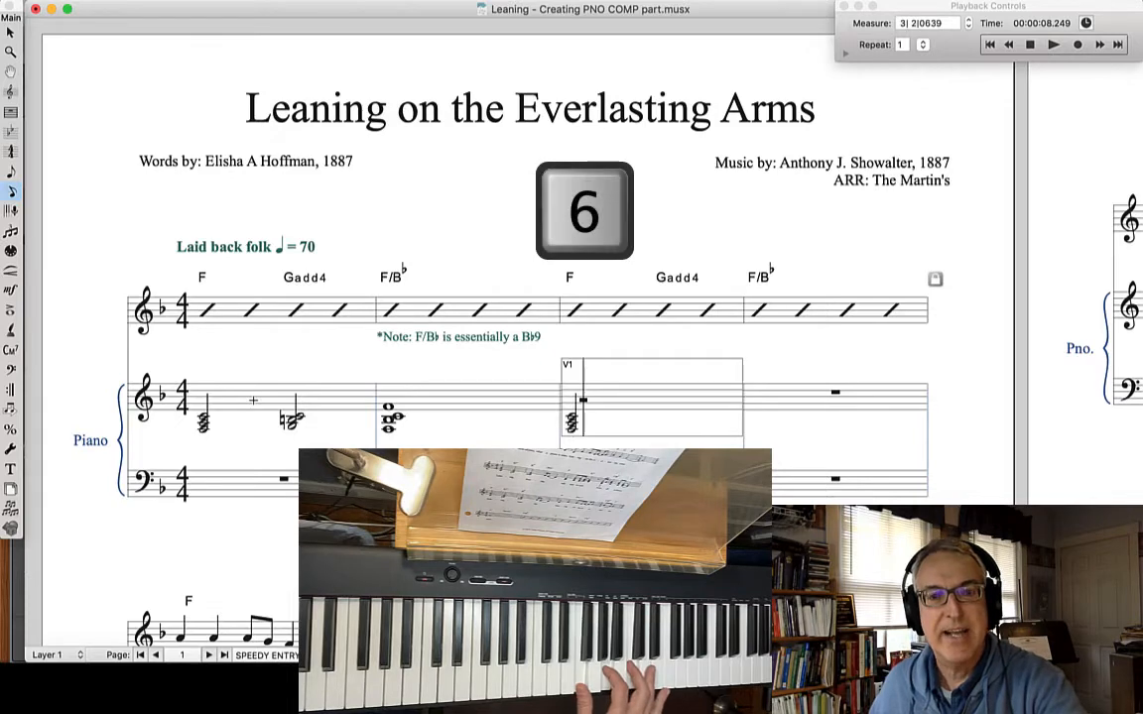
{"action": "key", "text": "6"}
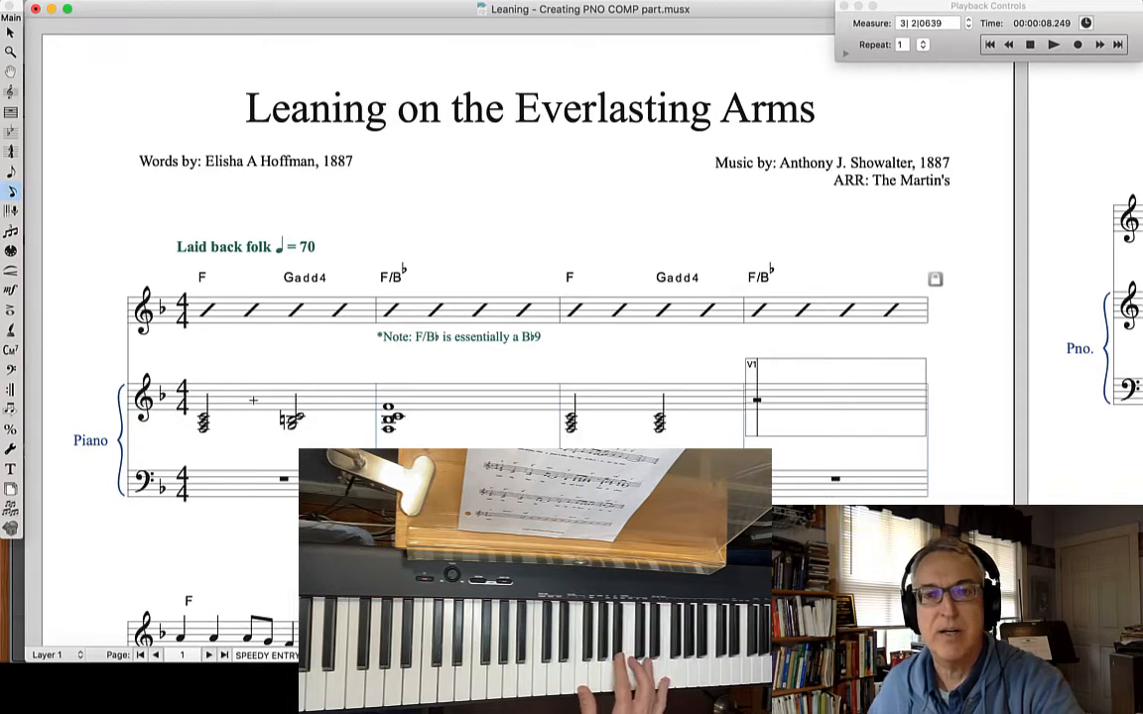
{"action": "key", "text": "7"}
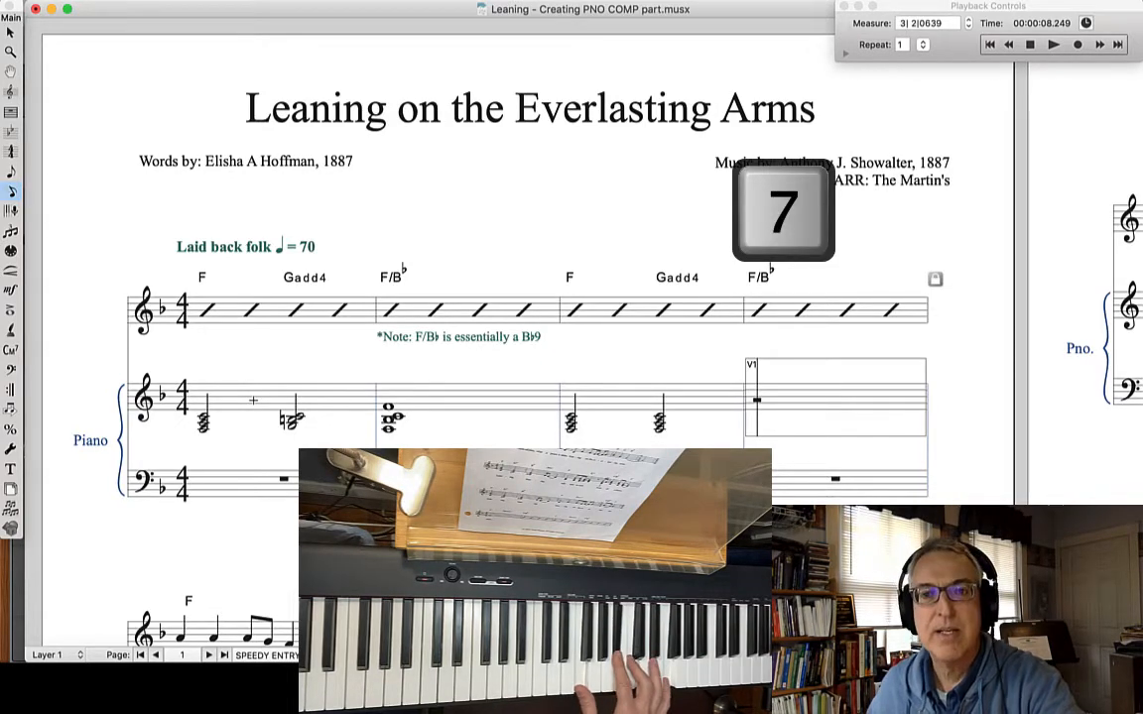
{"action": "key", "text": "7"}
Step: Enter the intro's piano bass notes: half notes F and G in measures 1 and 3, whole-note B-flat in measures 2 and 4
{"action": "left_click", "coordinate": [255, 380]}
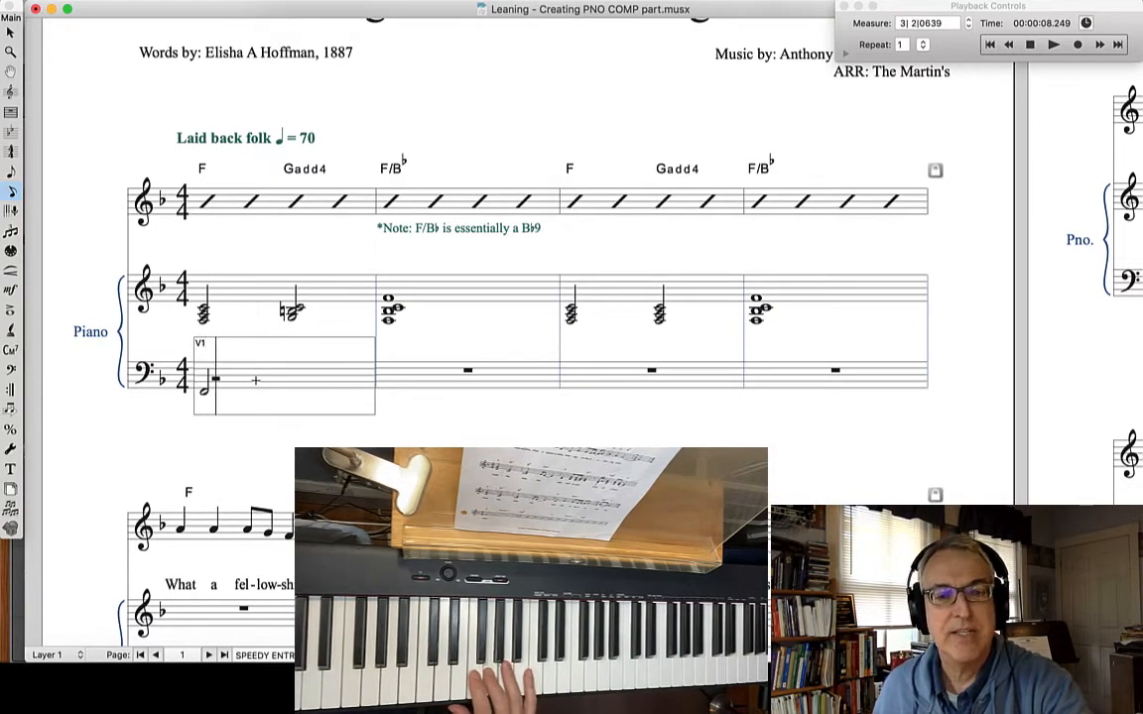
{"action": "key", "text": "6"}
{"action": "key", "text": "7"}
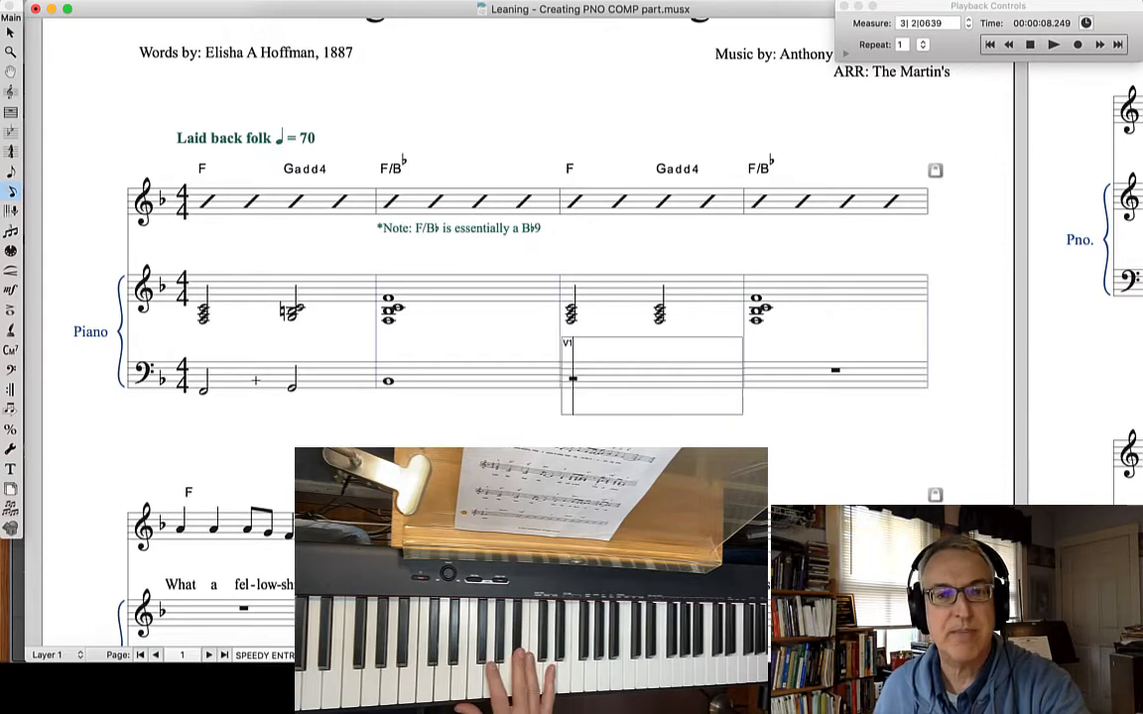
{"action": "key", "text": "6"}
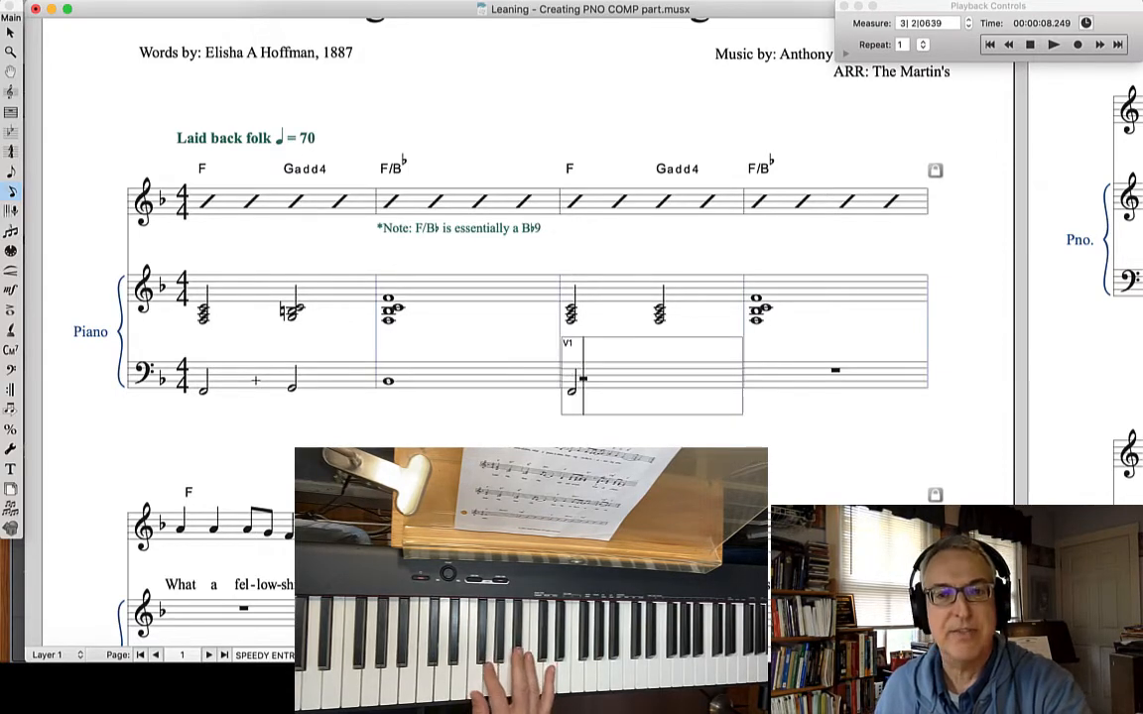
{"action": "key", "text": "6"}
{"action": "key", "text": "7"}
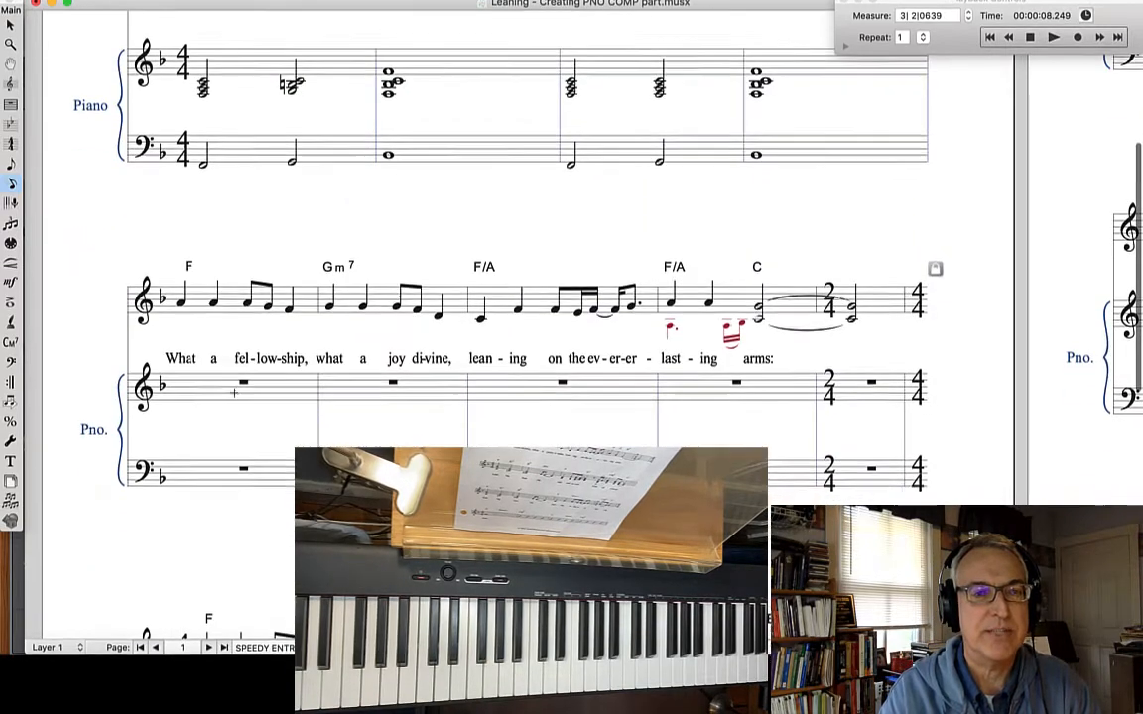
Step: Enter the second system's treble piano chords: whole-note F, Gm7 and F/A, half-note F/A, and a half-note C tied into the 2/4 measure
{"action": "left_click", "coordinate": [235, 398]}
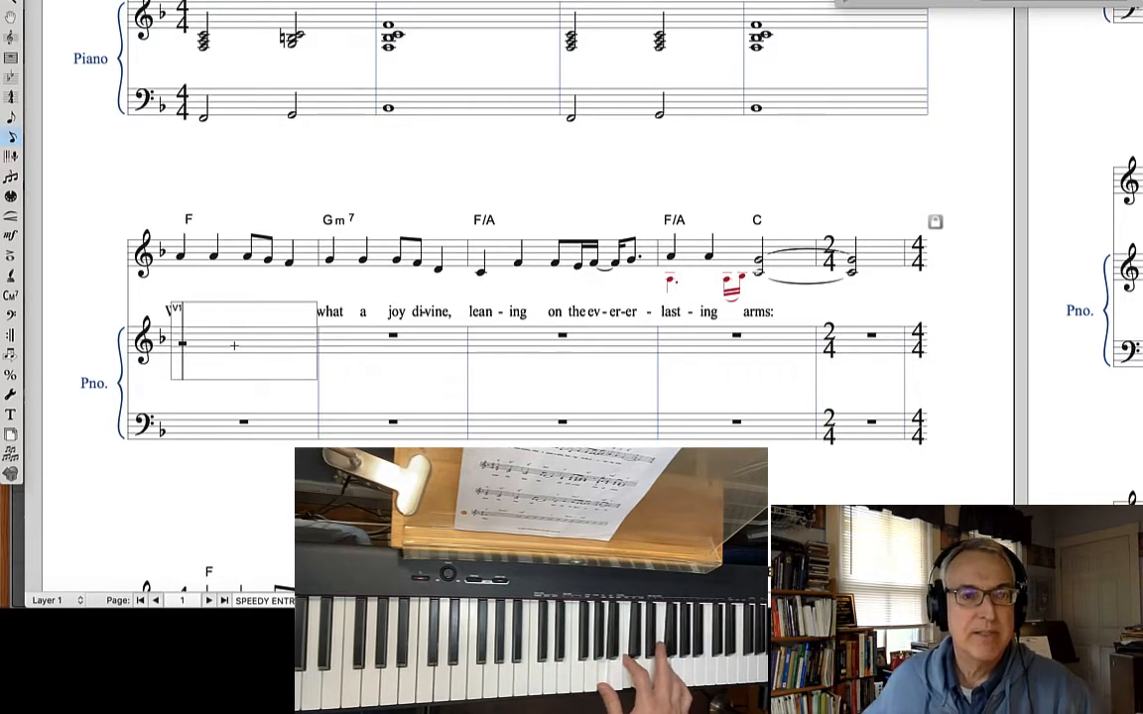
{"action": "key", "text": "7"}
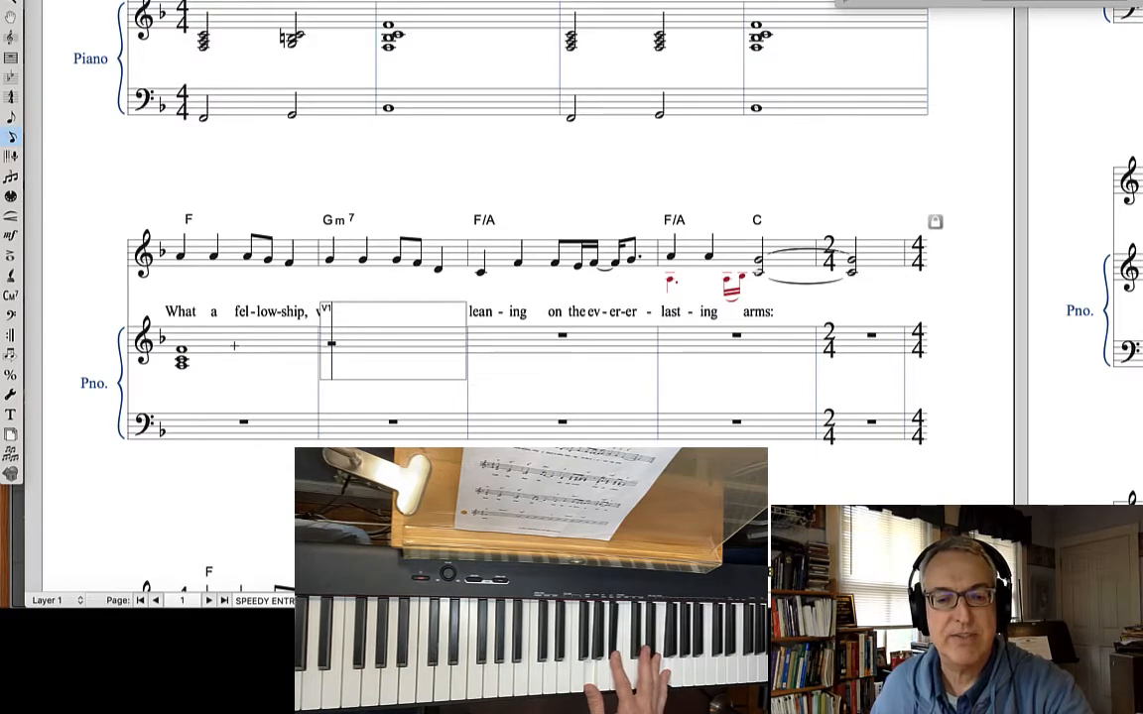
{"action": "key", "text": "7"}
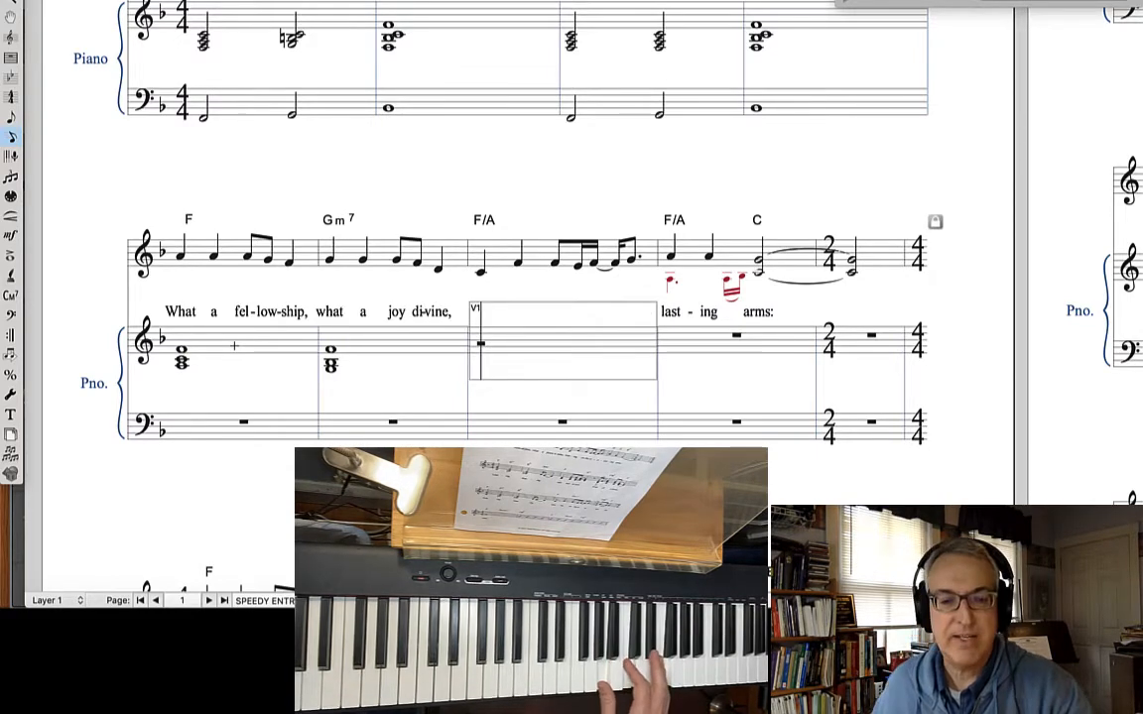
{"action": "key", "text": "7"}
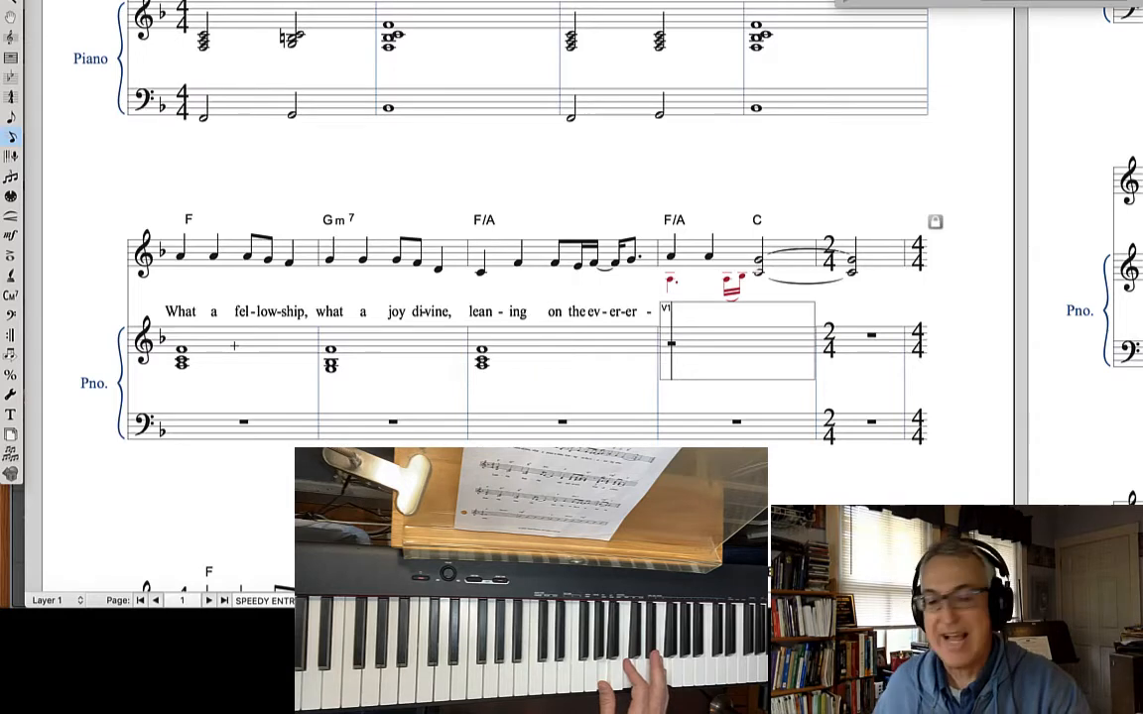
{"action": "key", "text": "5"}
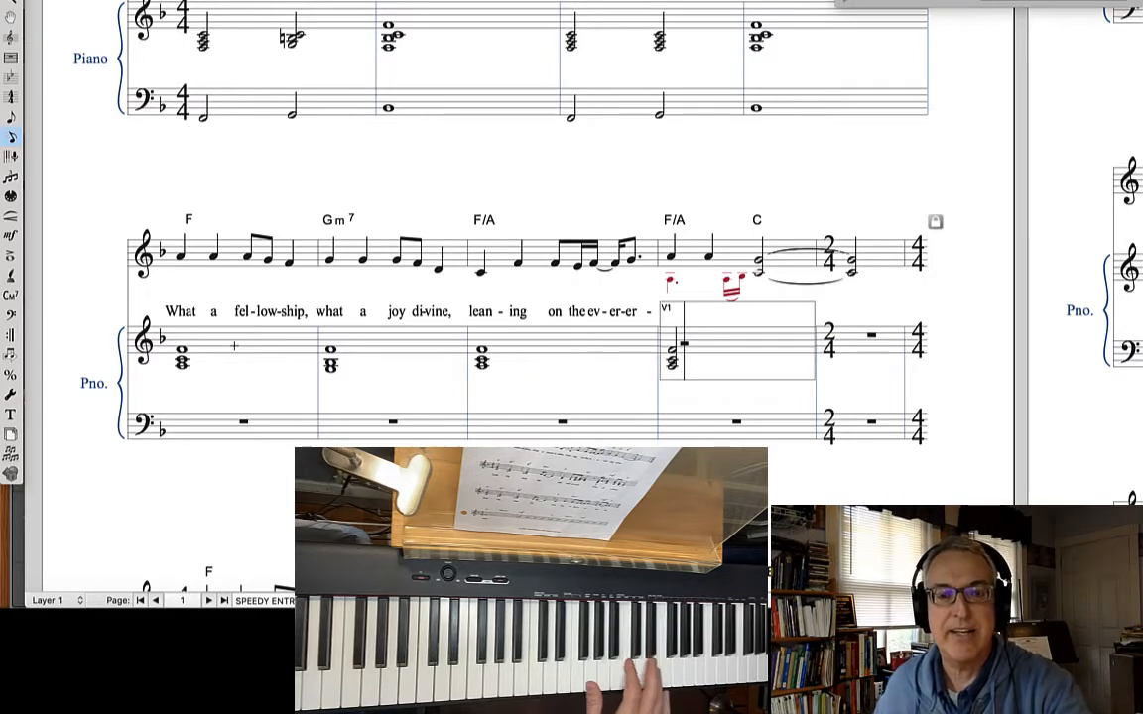
{"action": "key", "text": "6"}
{"action": "key", "text": "="}
{"action": "key", "text": "6"}
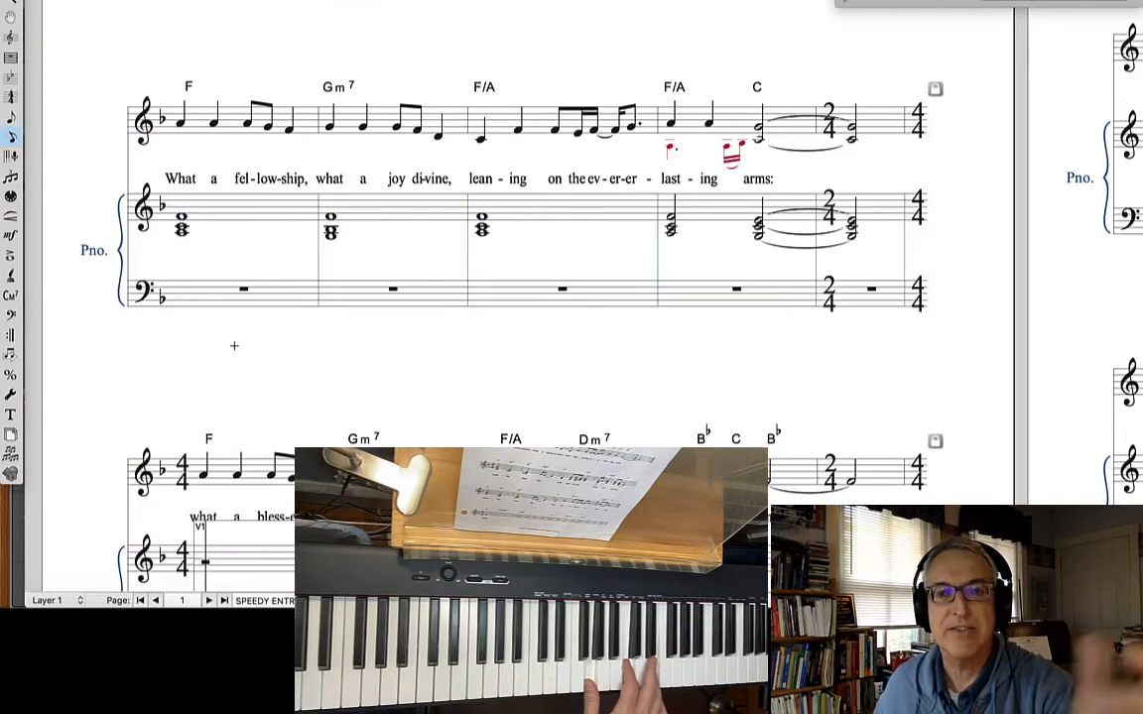
Step: Enter the second system's bass: whole notes F, G, A; dotted-quarter A, sixteenths A and B-flat, and half-note C tied into the 2/4 measure
{"action": "left_click", "coordinate": [220, 279]}
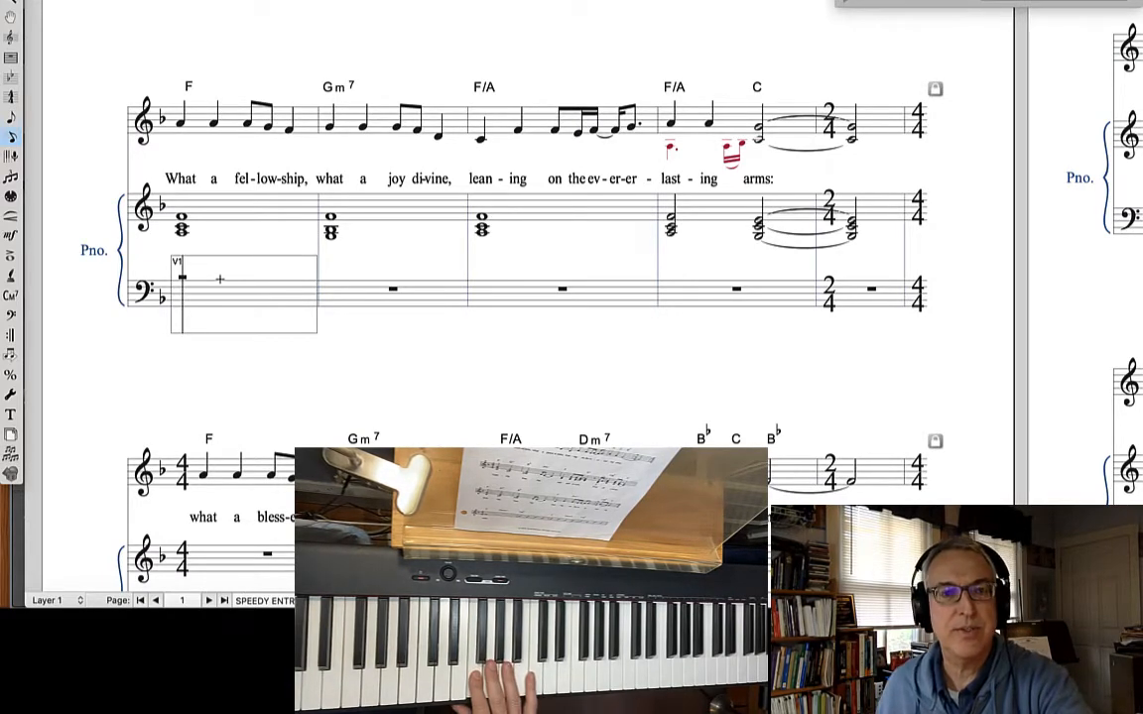
{"action": "key", "text": "7"}
{"action": "key", "text": "7"}
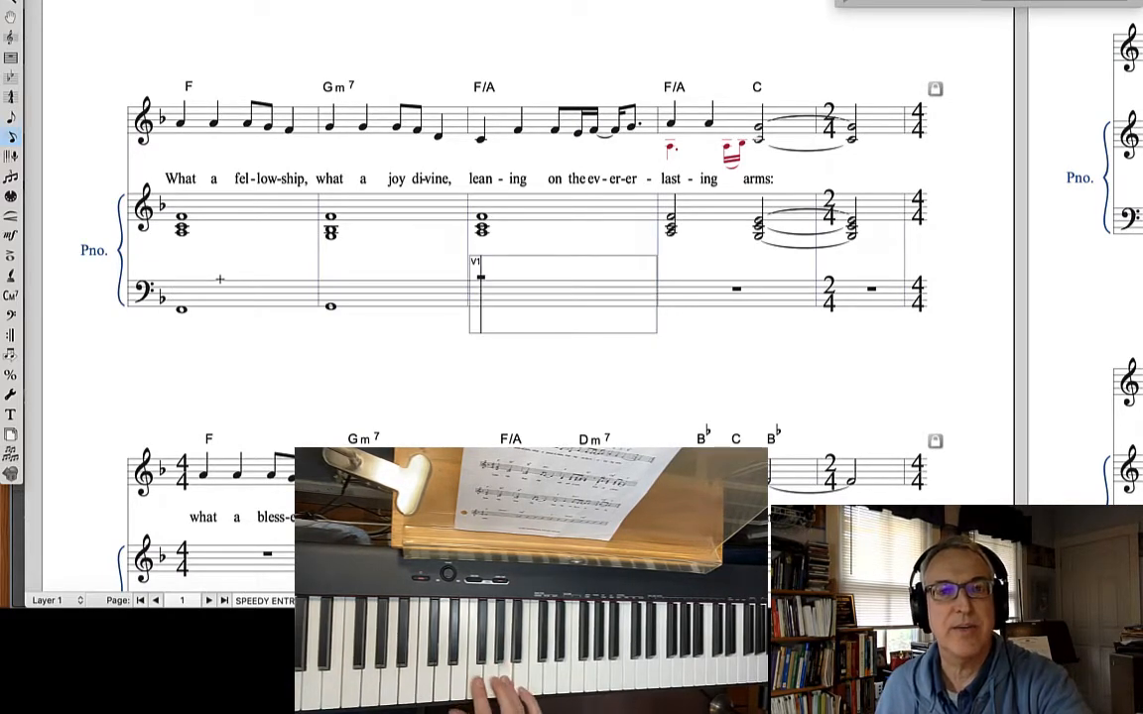
{"action": "key", "text": "7"}
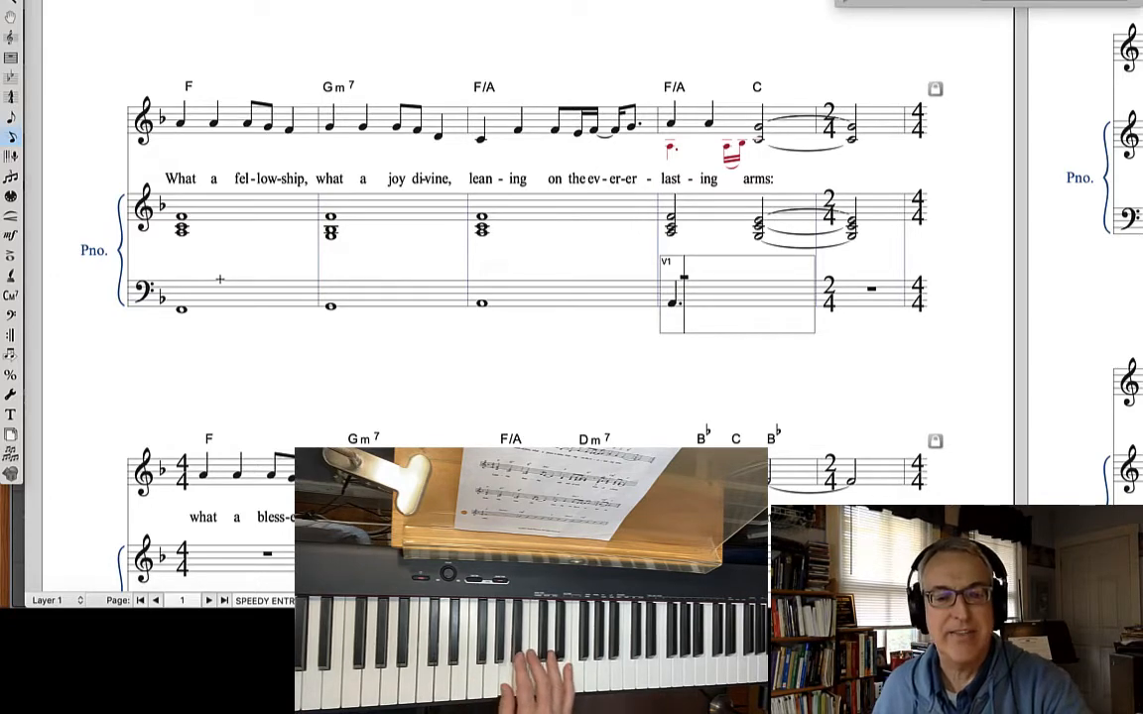
{"action": "key", "text": "3"}
{"action": "key", "text": "3"}
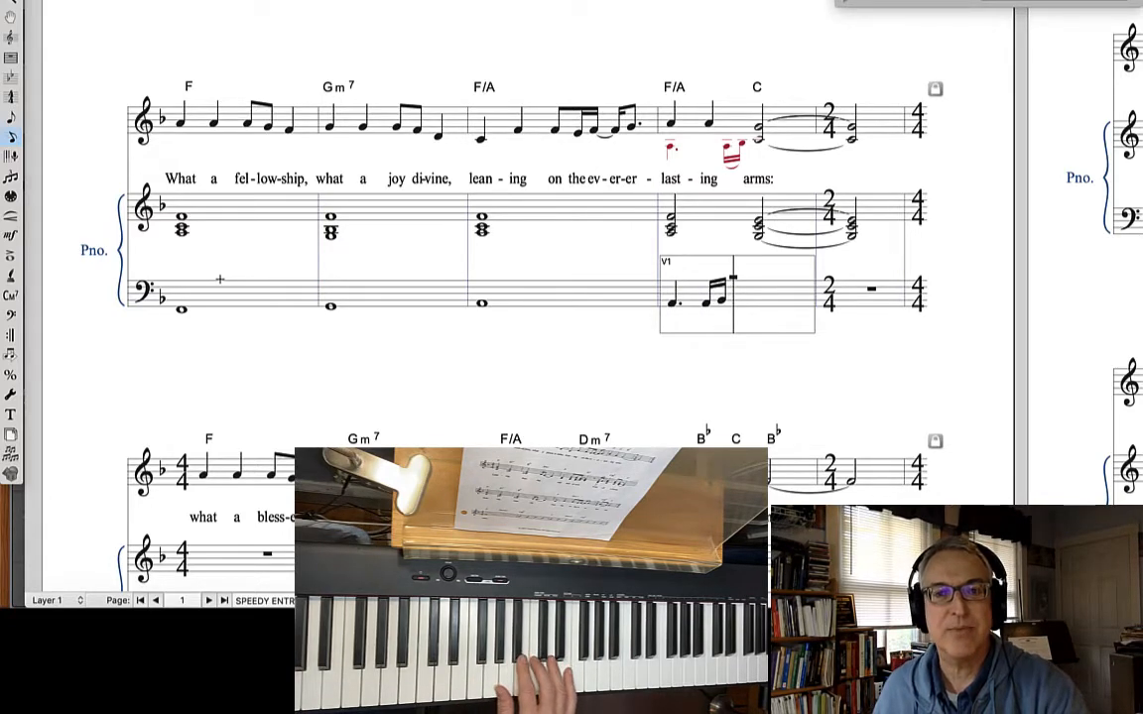
{"action": "key", "text": "6"}
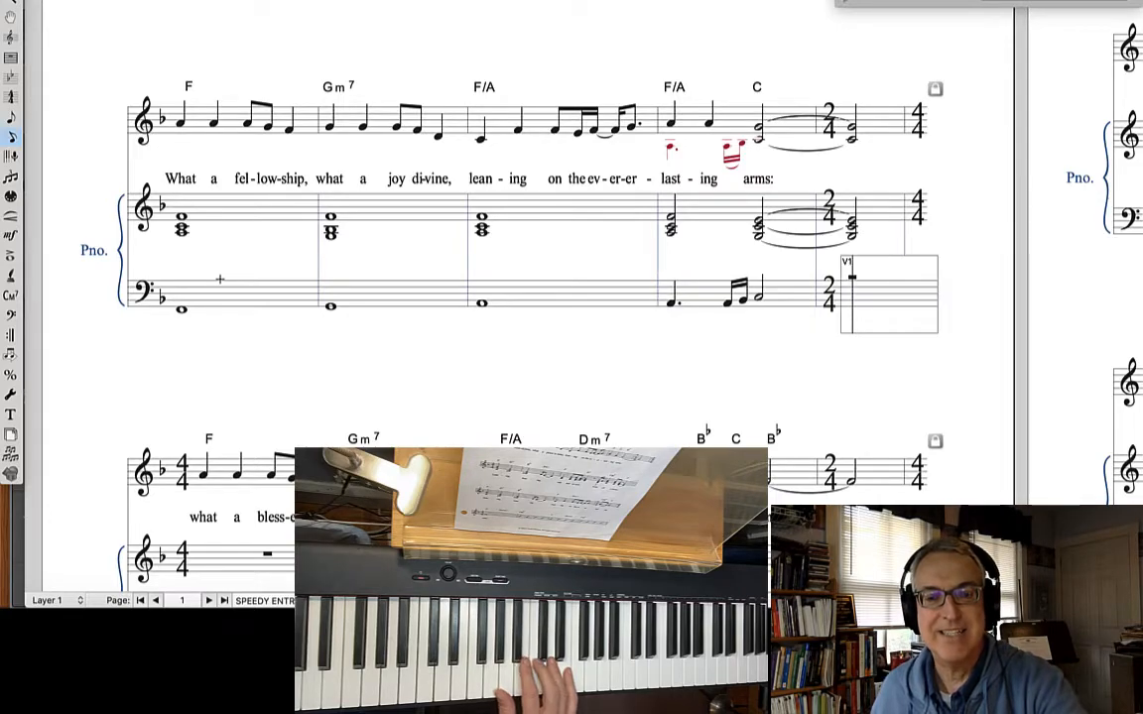
{"action": "key", "text": "6"}
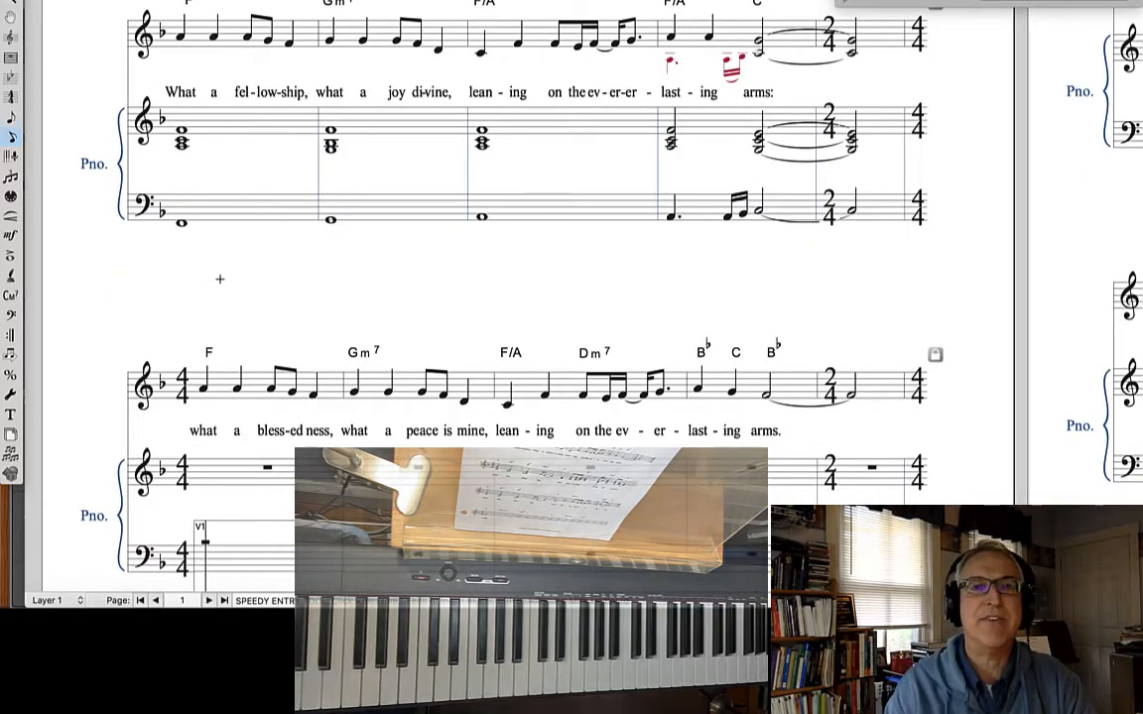
Step: Play back the entered piano part to check it, pausing in measure 4
{"action": "scroll", "coordinate": [220, 279], "scroll_direction": "up", "scroll_amount": 6}
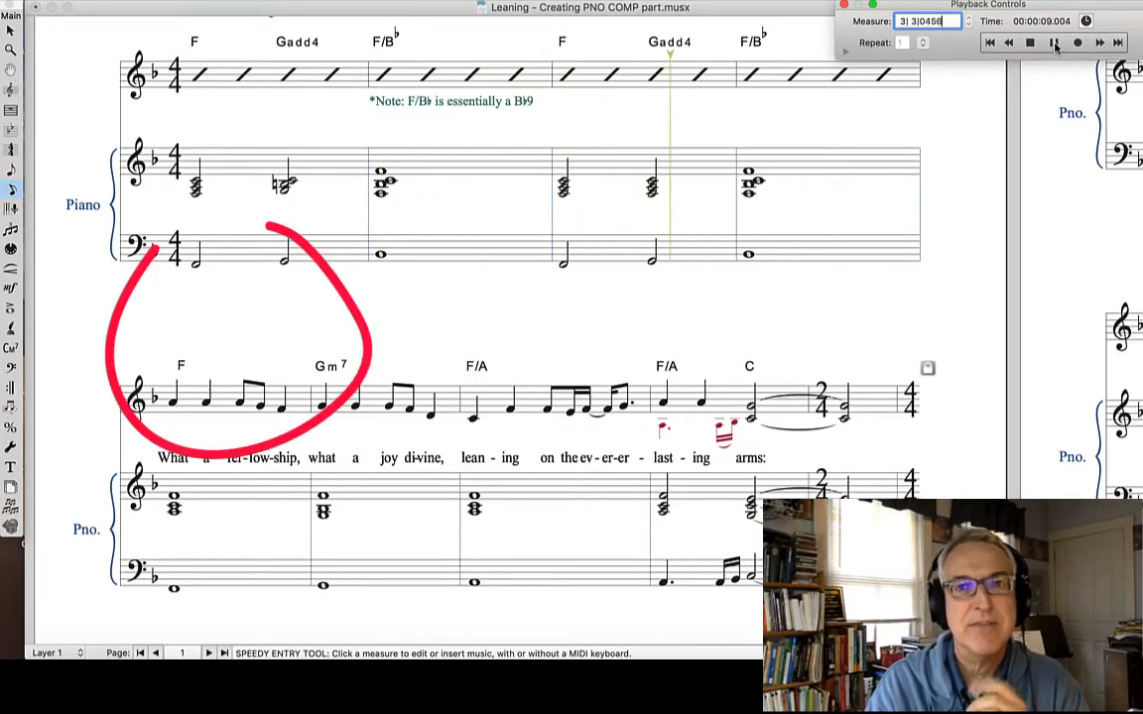
{"action": "left_click", "coordinate": [1053, 43]}
{"action": "scroll", "coordinate": [669, 153], "scroll_direction": "down", "scroll_amount": 3}
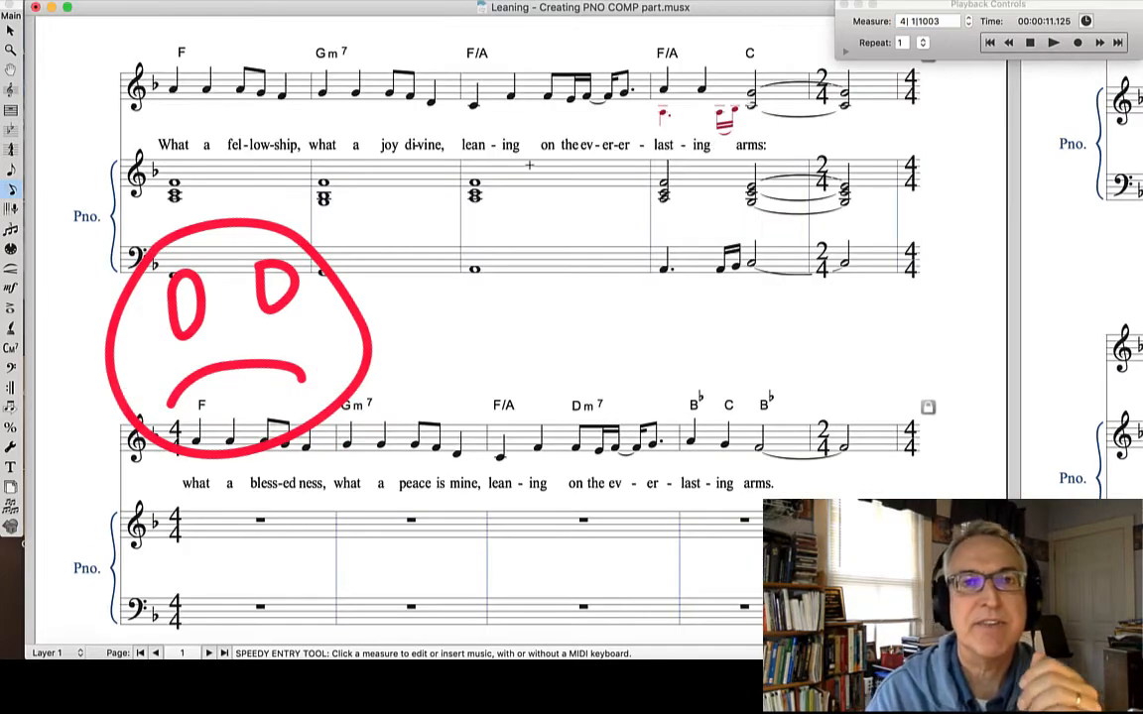
Step: Replace the second treble piano chord in measure 3 with a half-note Gadd4 chord containing B natural
{"action": "scroll", "coordinate": [530, 165], "scroll_direction": "up", "scroll_amount": 5}
{"action": "left_click", "coordinate": [657, 199]}
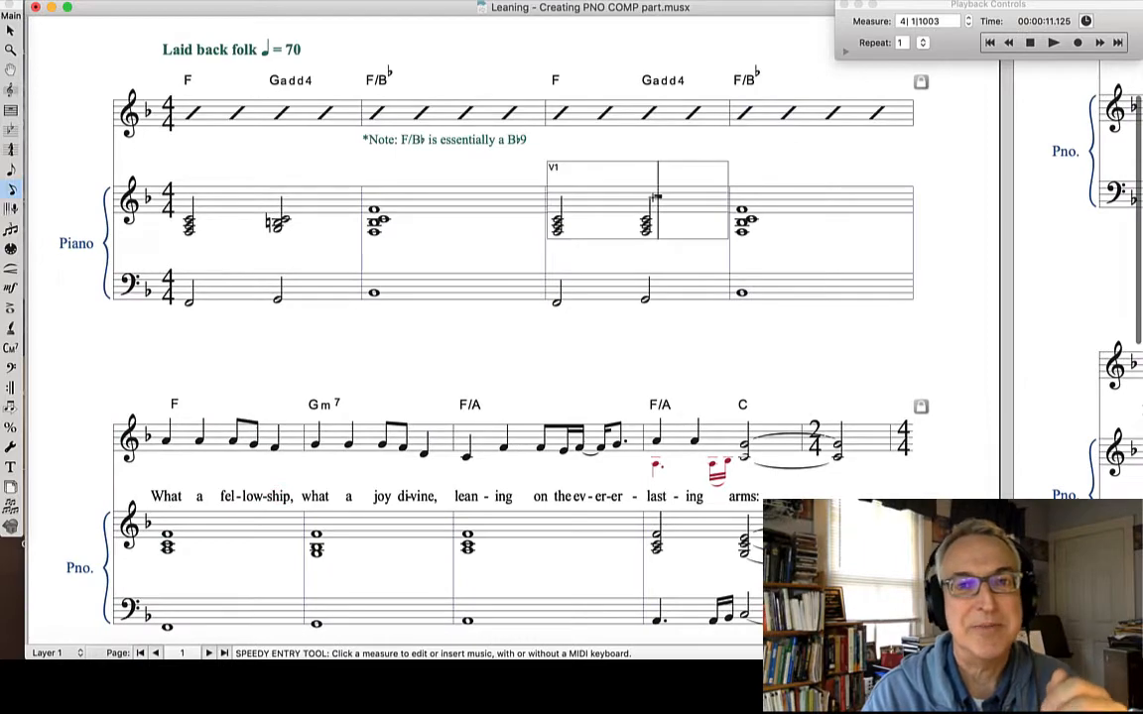
{"action": "key", "text": "Delete"}
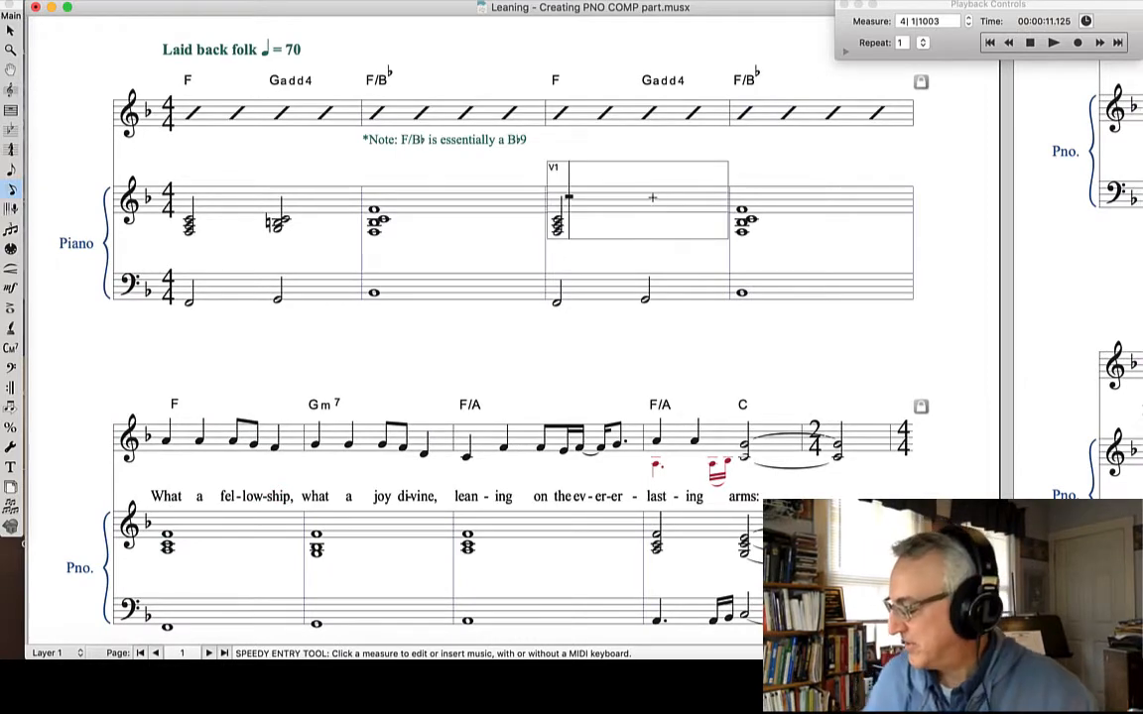
{"action": "key", "text": "6"}
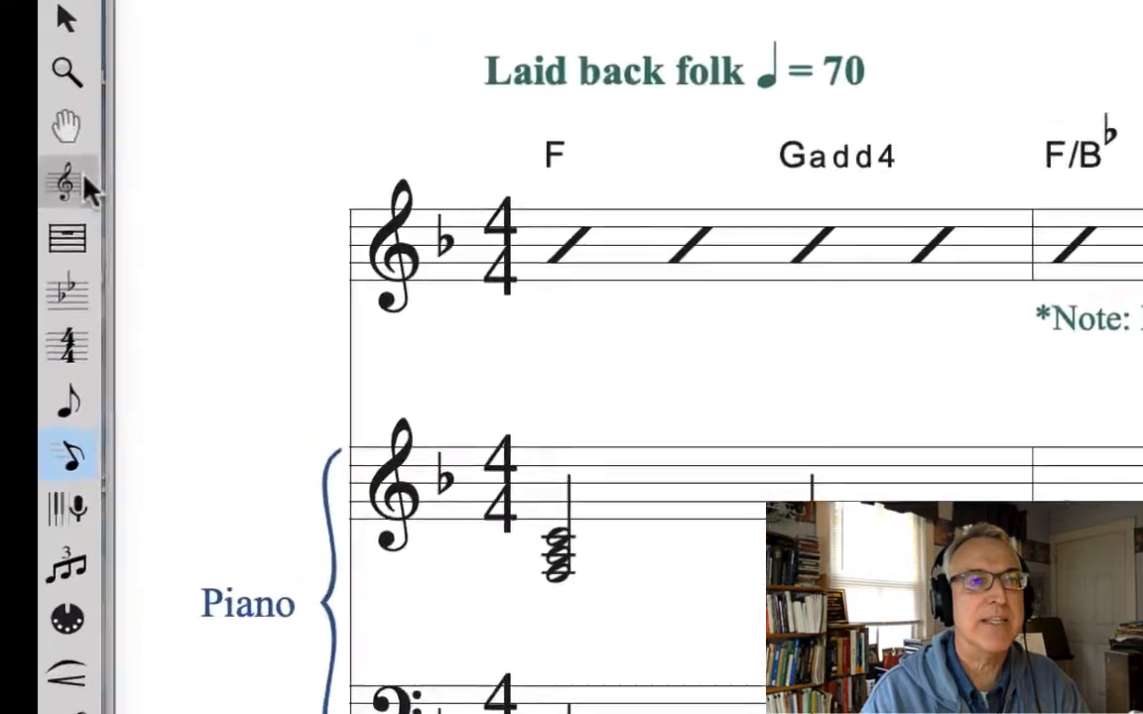
Step: Delete the lead melody staff above the piano and reposition the remaining staves
{"action": "left_click", "coordinate": [9, 110]}
{"action": "left_click", "coordinate": [556, 285]}
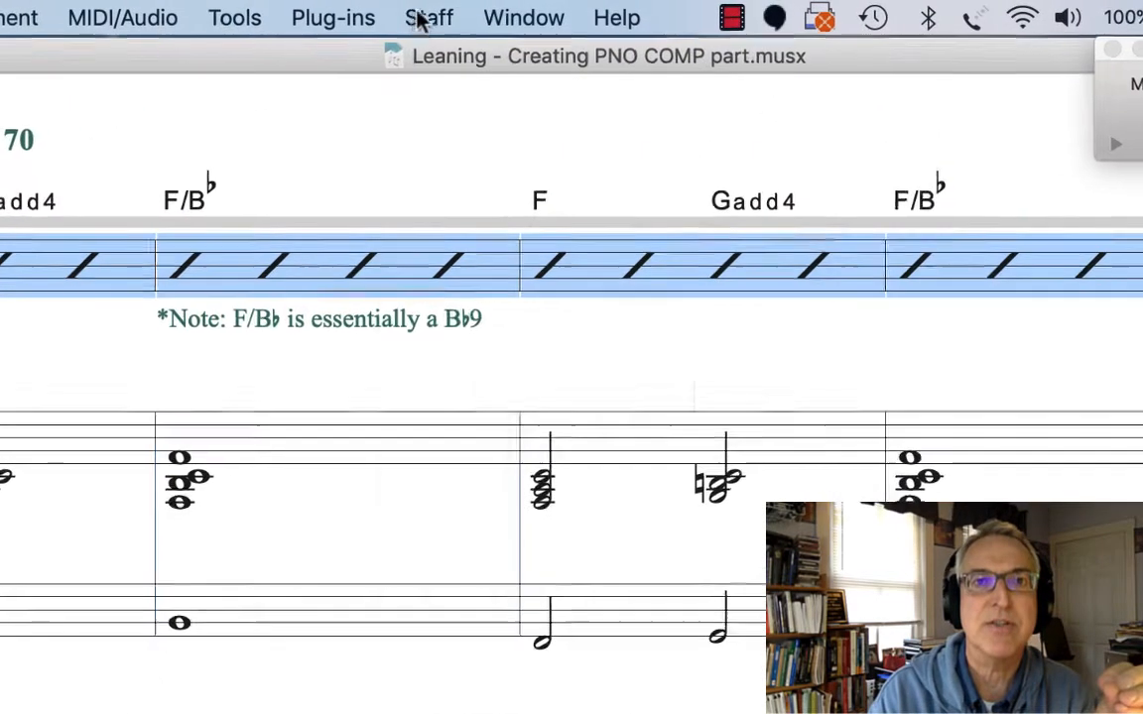
{"action": "left_click", "coordinate": [500, 8]}
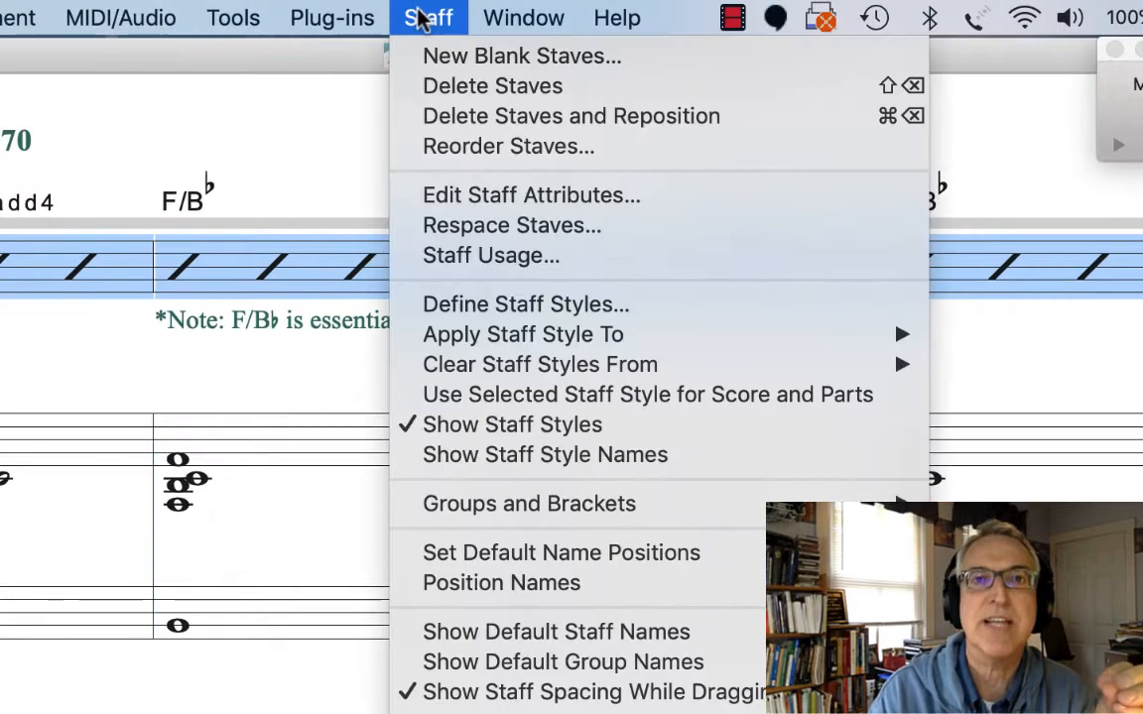
{"action": "left_click", "coordinate": [476, 116]}
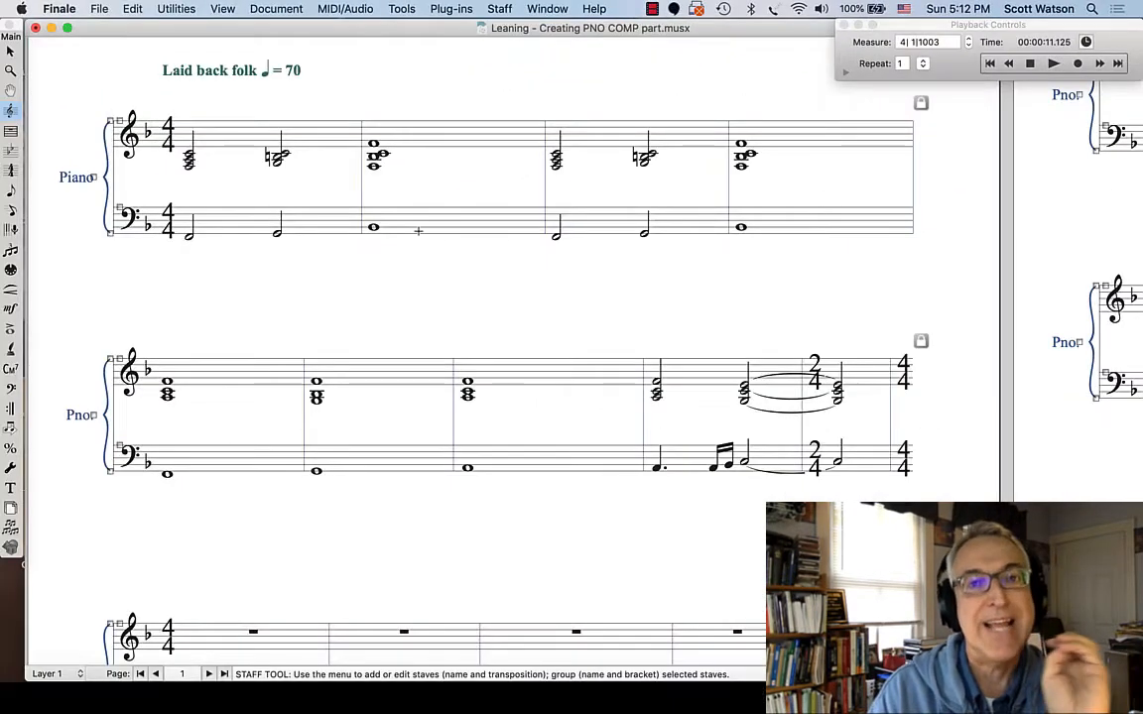
Step: Export the score to the Desktop as comping.midi, using MIDI Format 1 with bookmarks saved as markers
{"action": "left_click", "coordinate": [99, 9]}
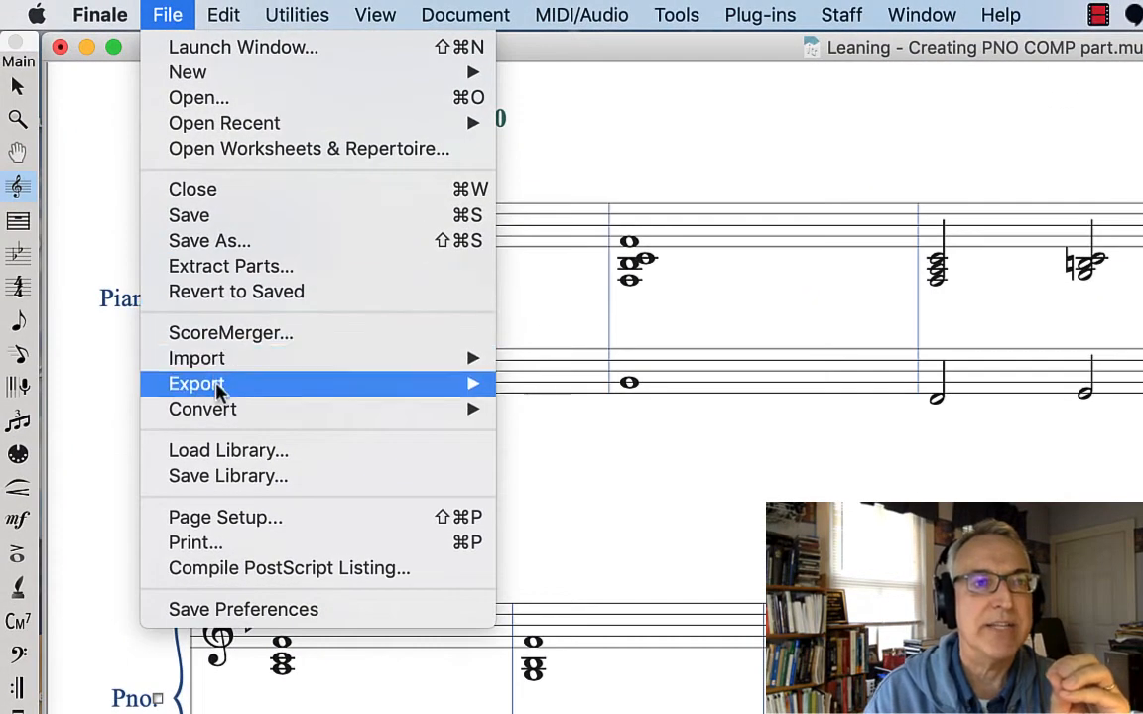
{"action": "mouse_move", "coordinate": [237, 388]}
{"action": "left_click", "coordinate": [555, 462]}
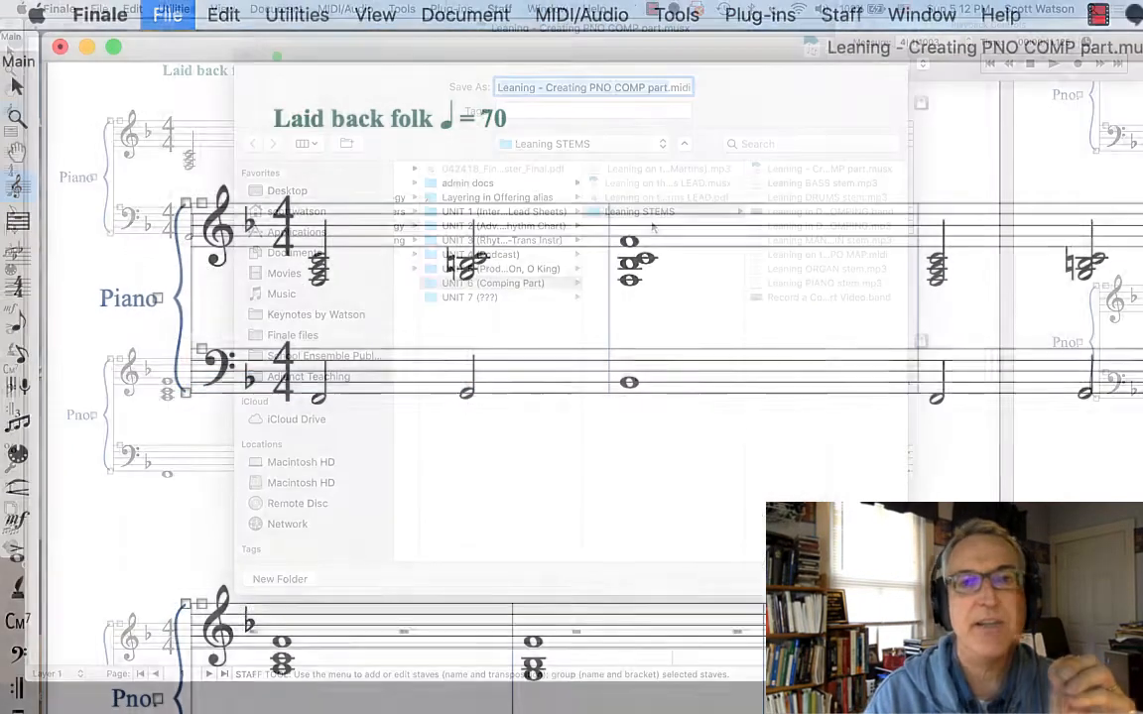
{"action": "type", "text": "comping"}
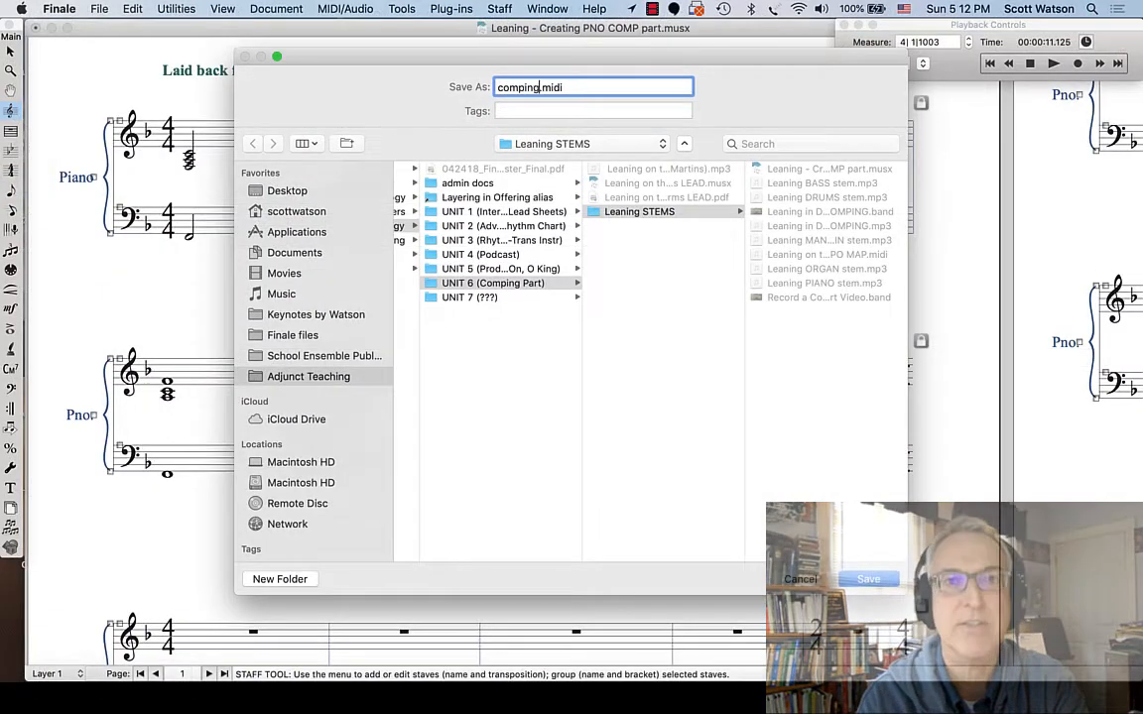
{"action": "left_click", "coordinate": [297, 197]}
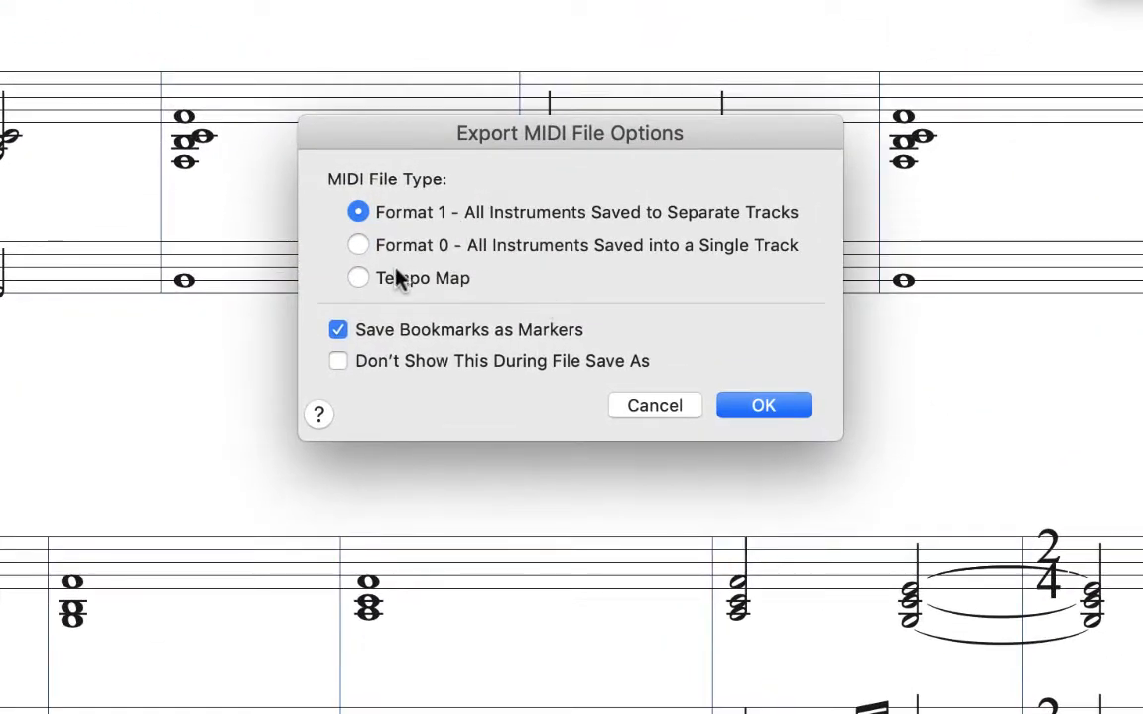
{"action": "left_click", "coordinate": [754, 403]}
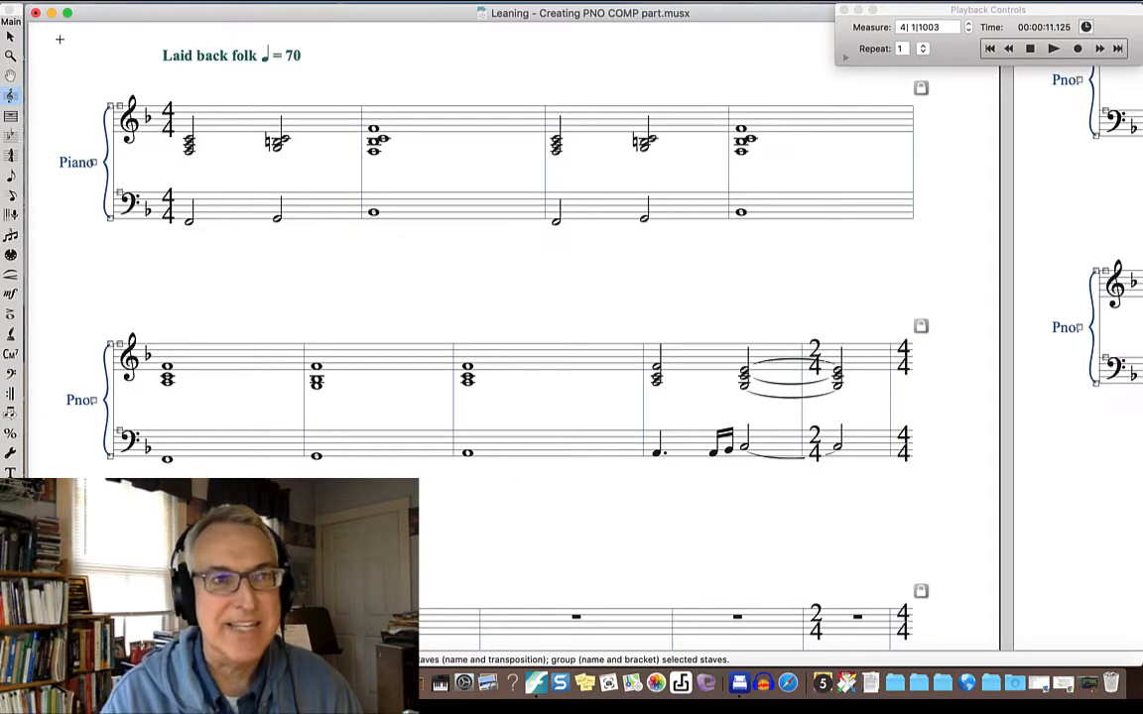
Step: Minimize Finale, reopen the GarageBand project, hide its Smart Controls and narrow the window to uncover comping.midi on the desktop
{"action": "left_click", "coordinate": [51, 12]}
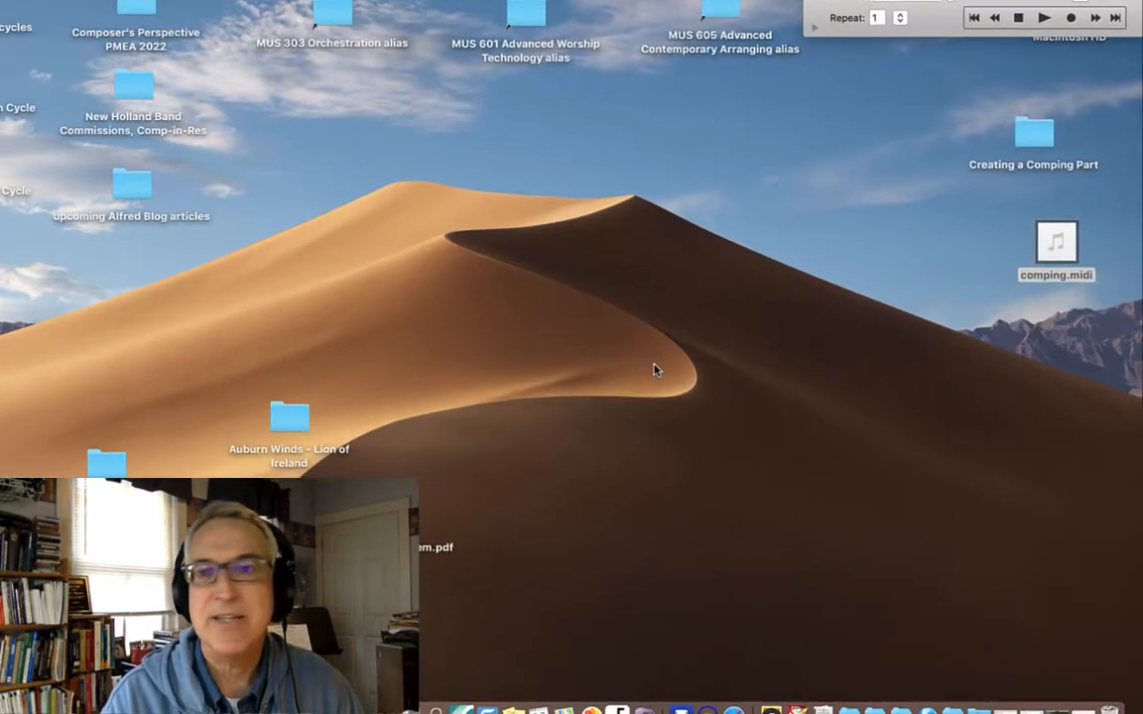
{"action": "left_click", "coordinate": [966, 149]}
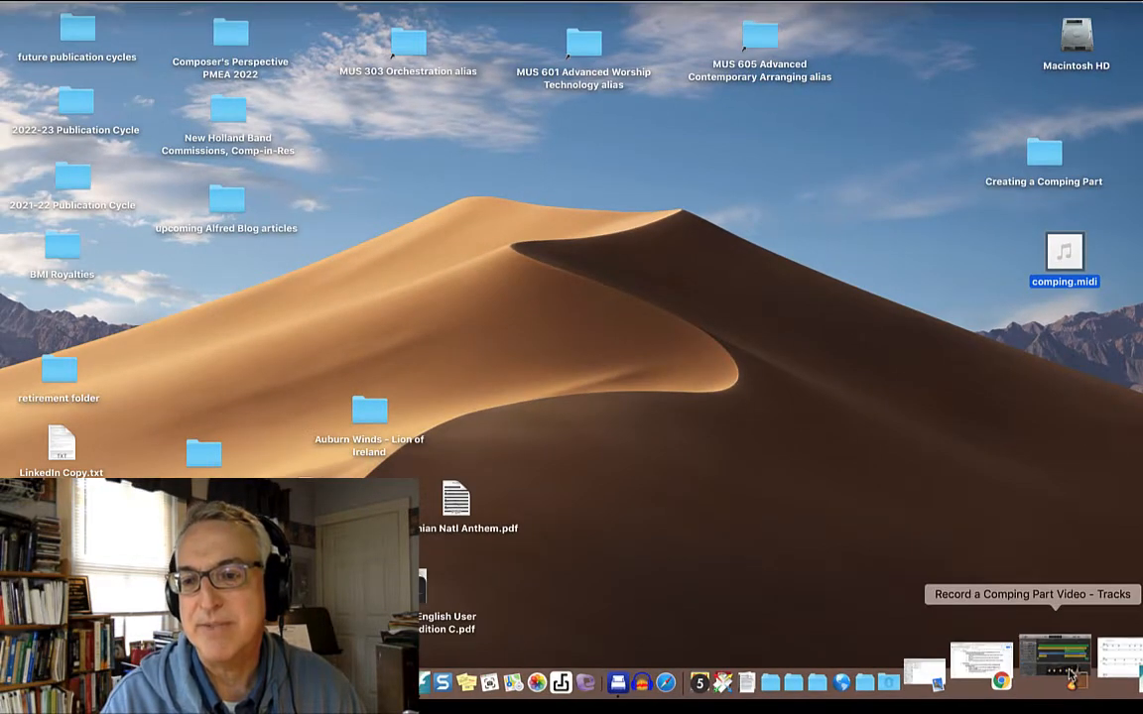
{"action": "left_click", "coordinate": [1068, 658]}
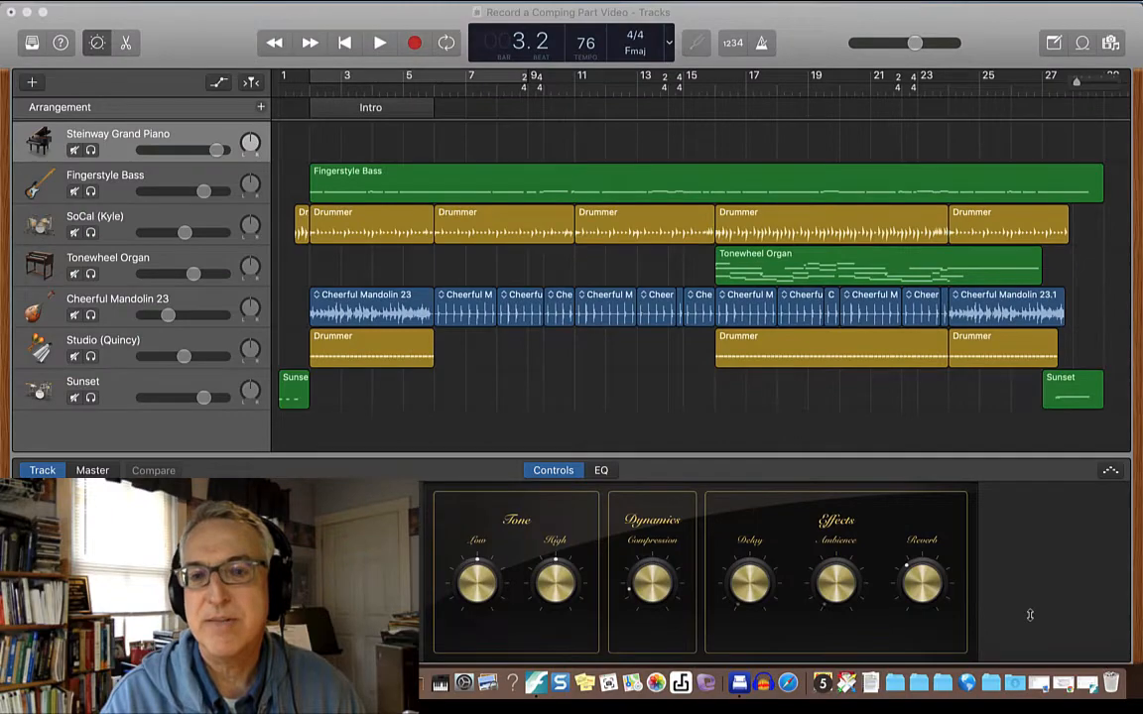
{"action": "left_click", "coordinate": [98, 47]}
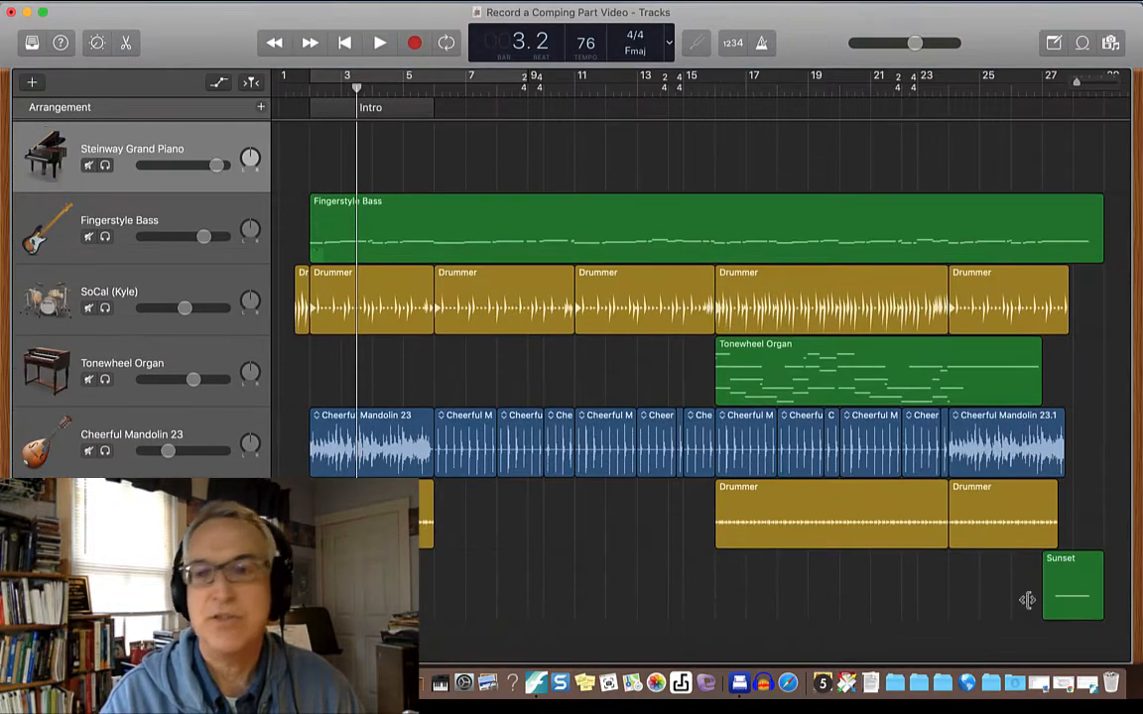
{"action": "left_click_drag", "start_coordinate": [1136, 659], "coordinate": [1060, 659]}
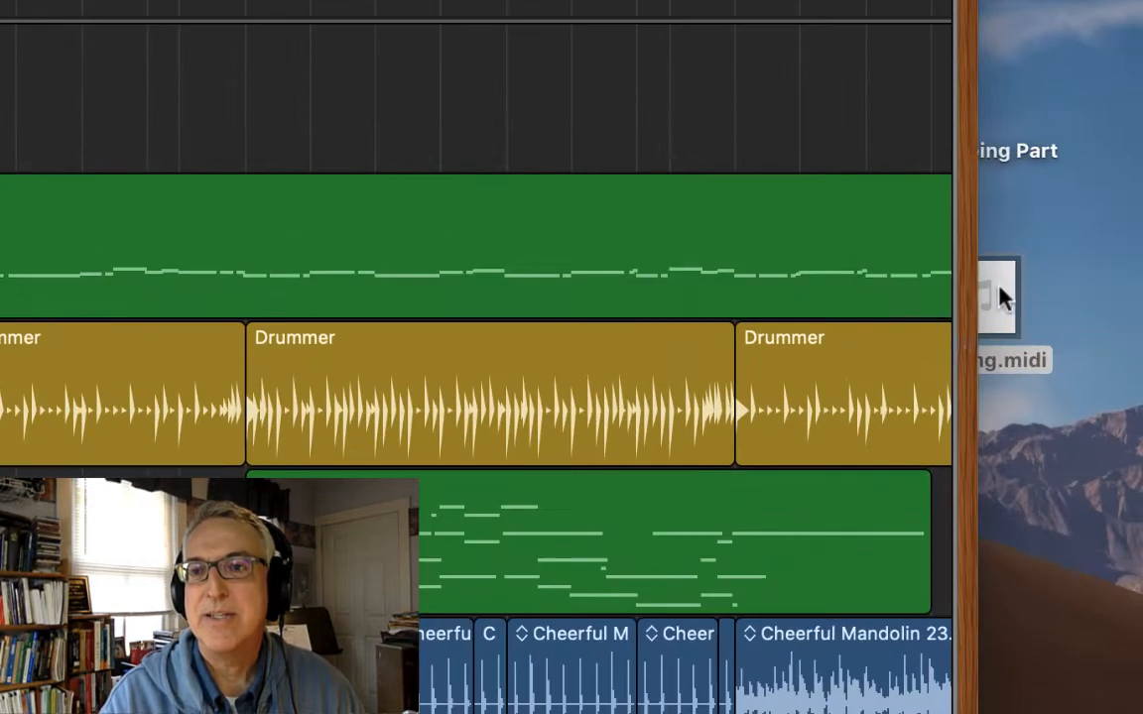
Step: Import comping.midi onto the Steinway Grand Piano track without its tempo information and move the region to start at bar 2
{"action": "left_click_drag", "start_coordinate": [1076, 254], "coordinate": [659, 168]}
{"action": "mouse_move", "coordinate": [347, 137]}
{"action": "left_mouse_down"}
{"action": "mouse_move", "coordinate": [417, 147]}
{"action": "mouse_move", "coordinate": [325, 146]}
{"action": "mouse_move", "coordinate": [334, 149]}
{"action": "left_mouse_up"}
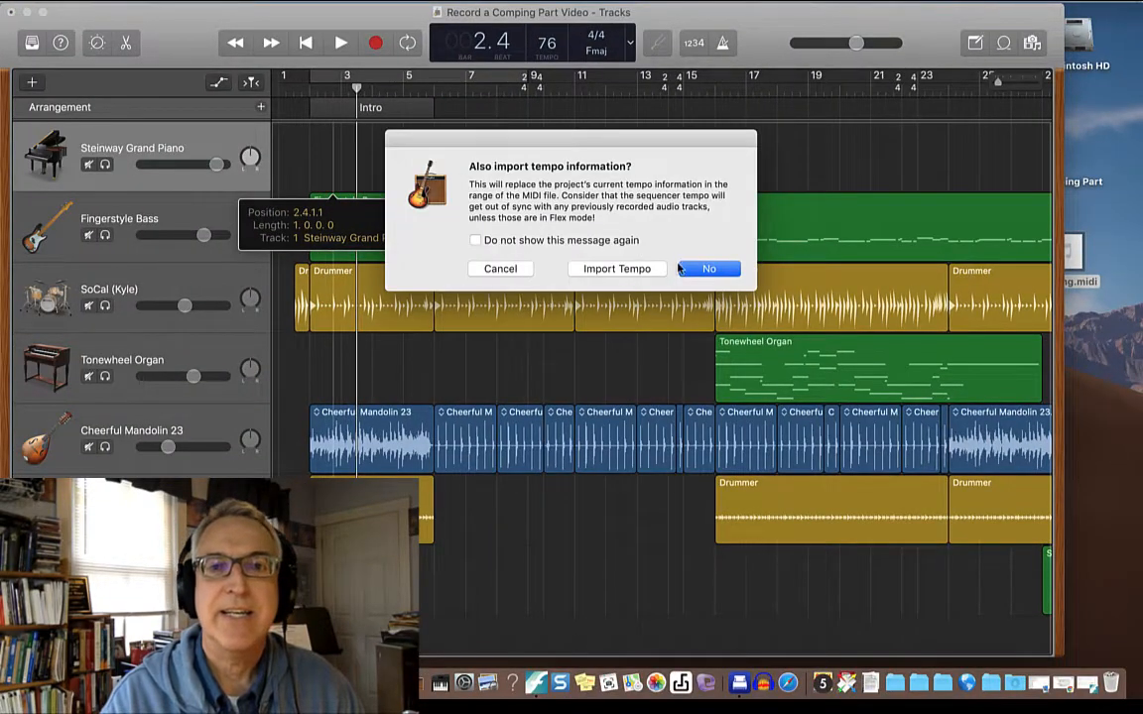
{"action": "left_click", "coordinate": [643, 268]}
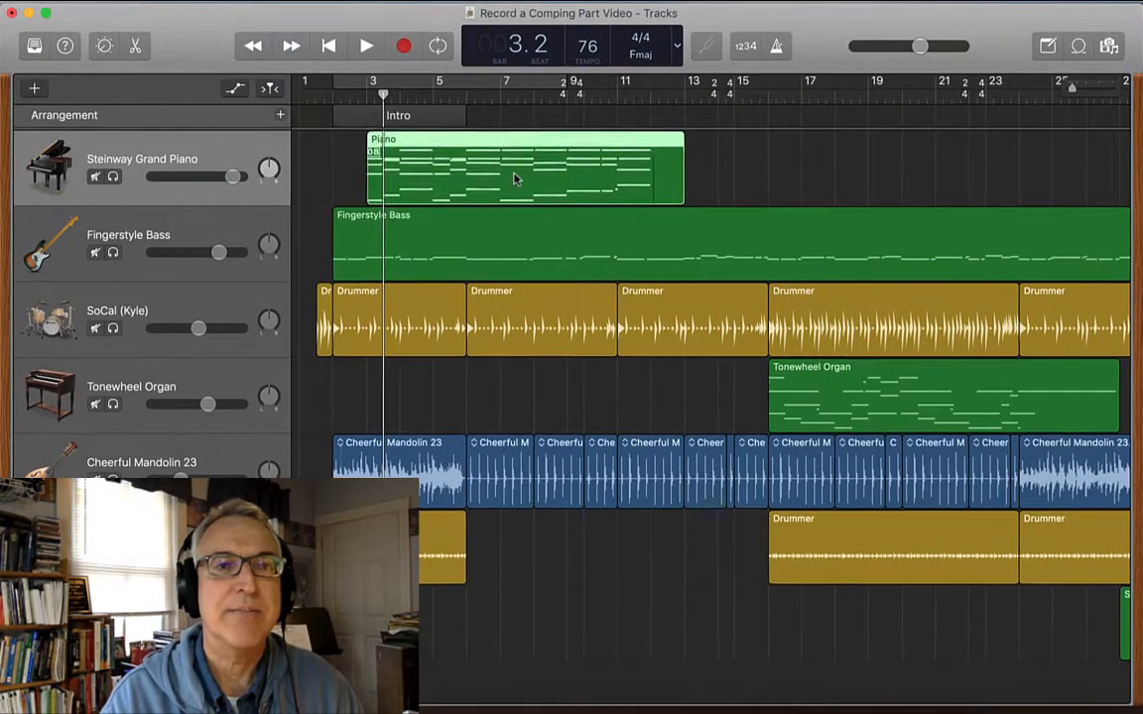
{"action": "mouse_move", "coordinate": [475, 167]}
{"action": "left_mouse_down"}
{"action": "mouse_move", "coordinate": [452, 166]}
{"action": "mouse_move", "coordinate": [480, 180]}
{"action": "left_mouse_up"}
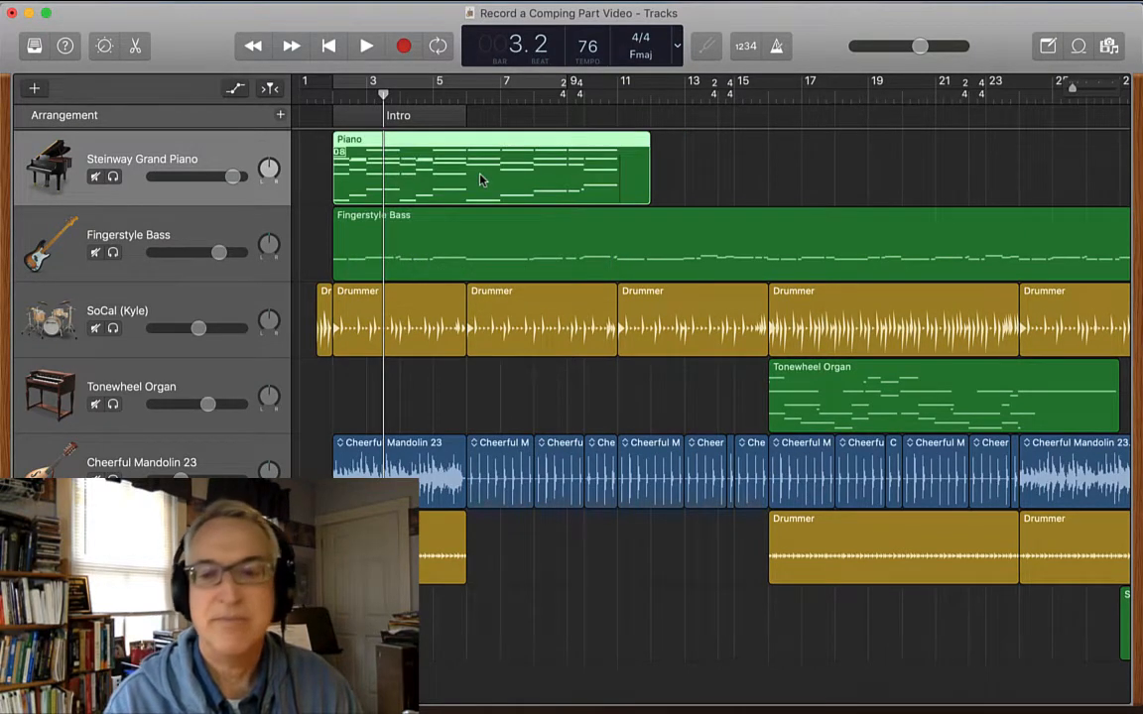
Step: Play the project from the beginning through the intro to hear the imported piano part, then stop playback
{"action": "key", "text": "Return"}
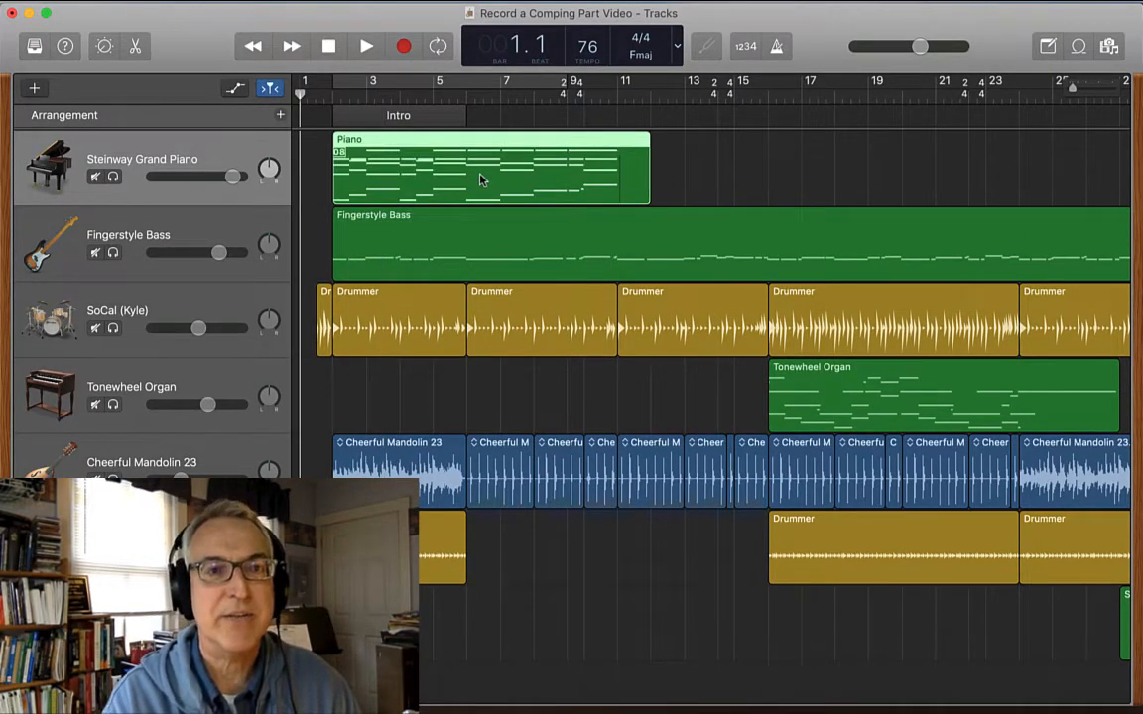
{"action": "key", "text": "space"}
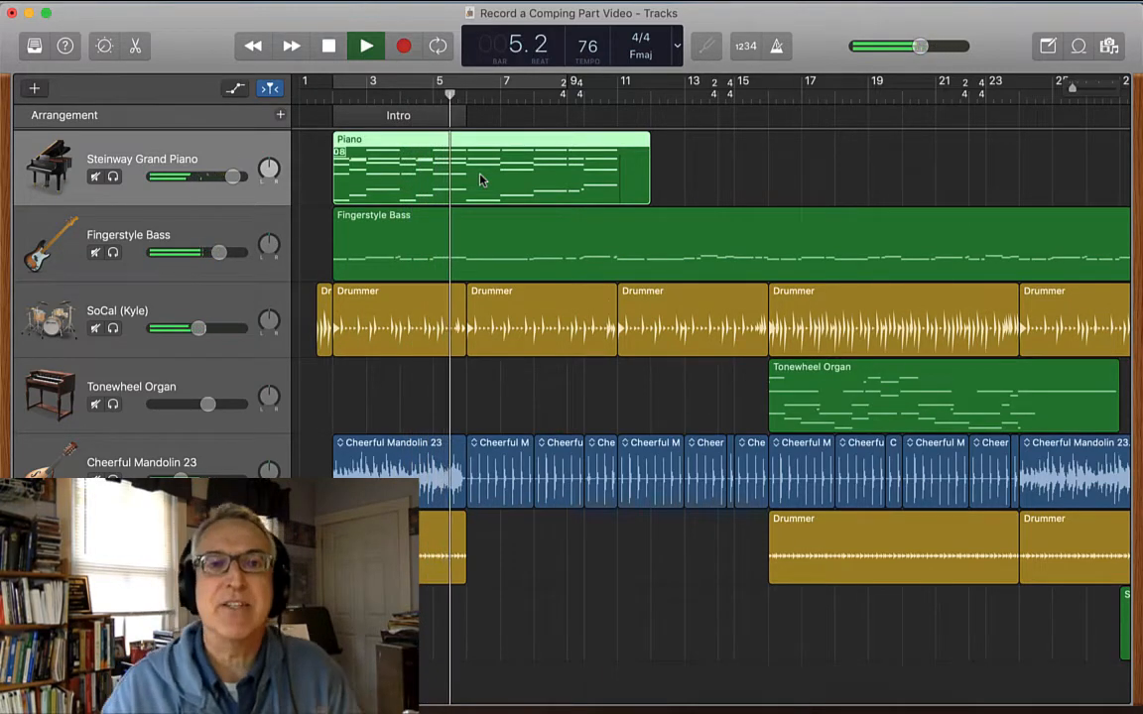
{"action": "key", "text": "space"}
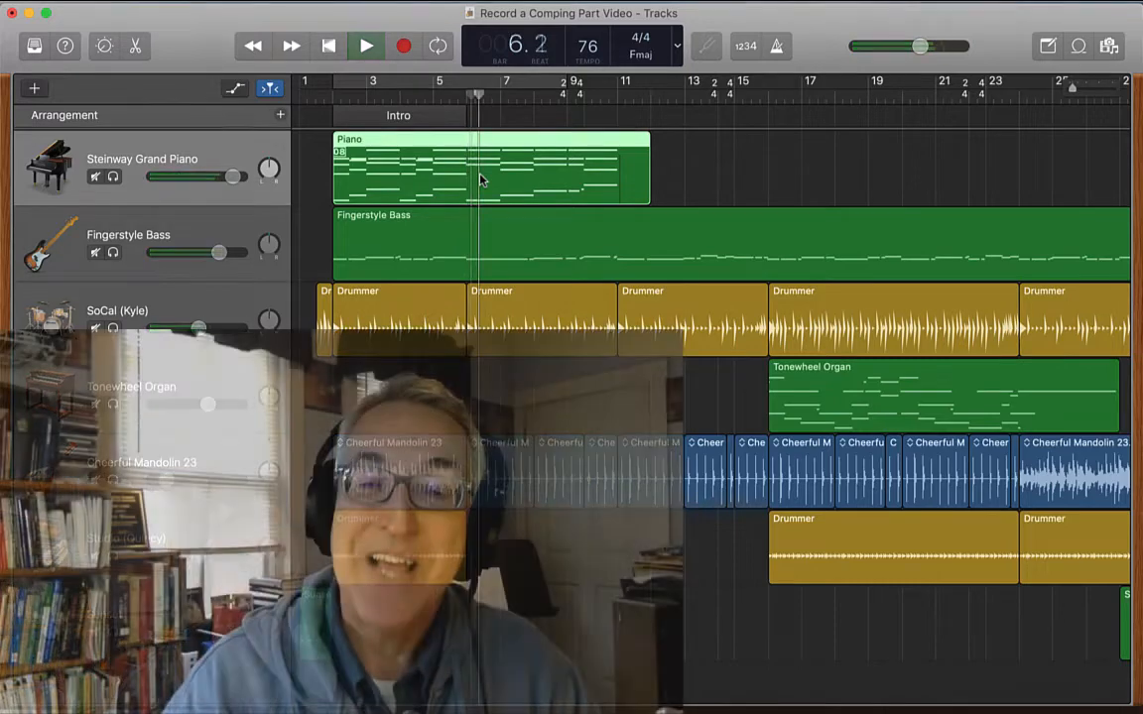